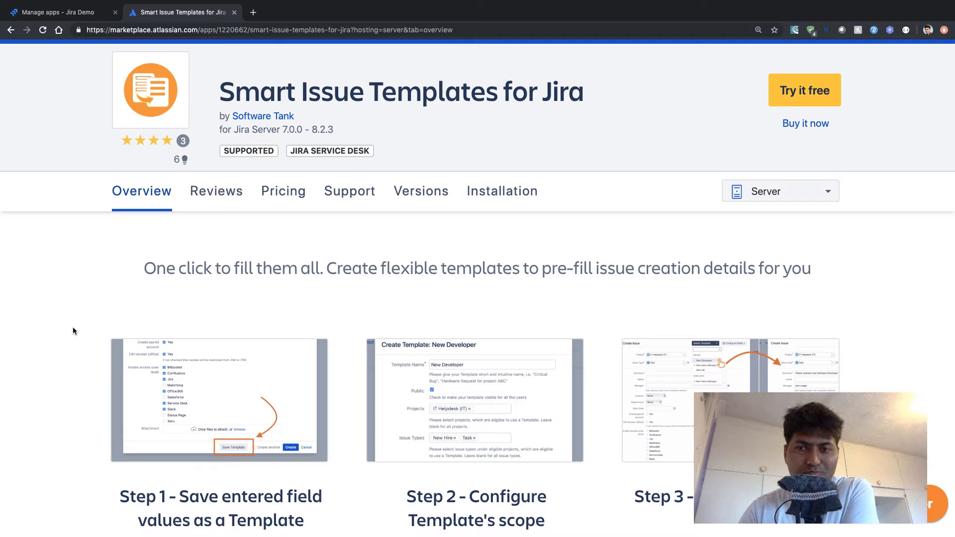
- Open the Step 1 screenshot from the app's overview and inspect it at full size, then fit it again
{"action": "scroll", "coordinate": [73, 329], "scroll_direction": "down", "scroll_amount": 1}
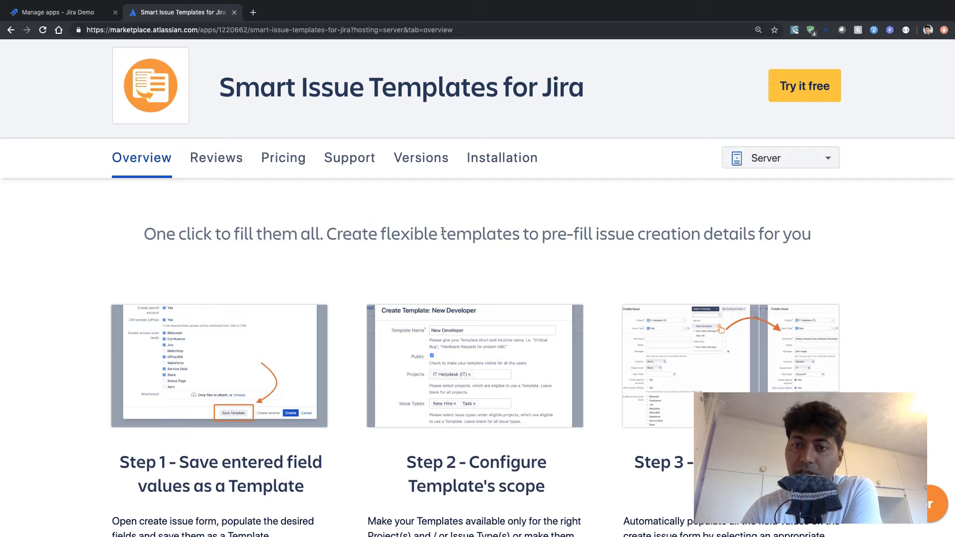
{"action": "left_click", "coordinate": [228, 372]}
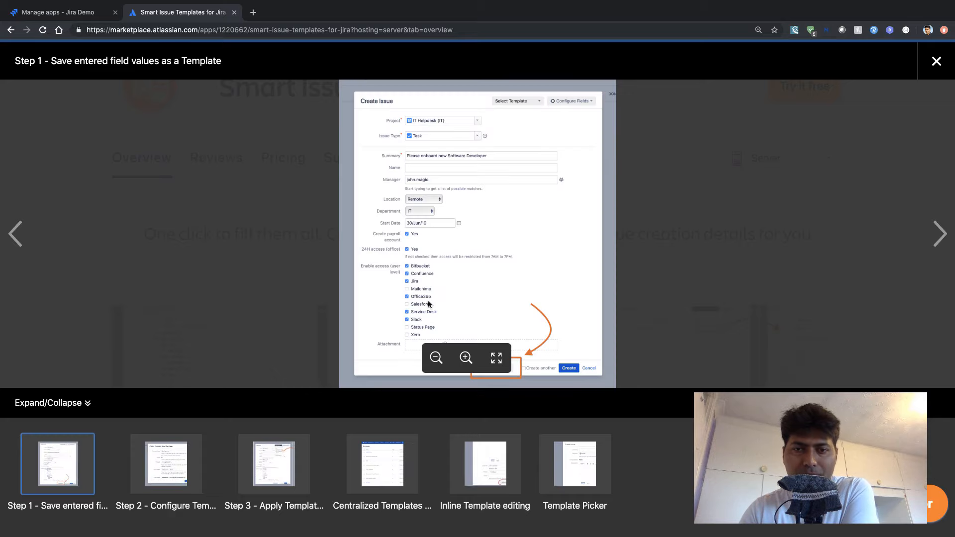
{"action": "left_click", "coordinate": [498, 362]}
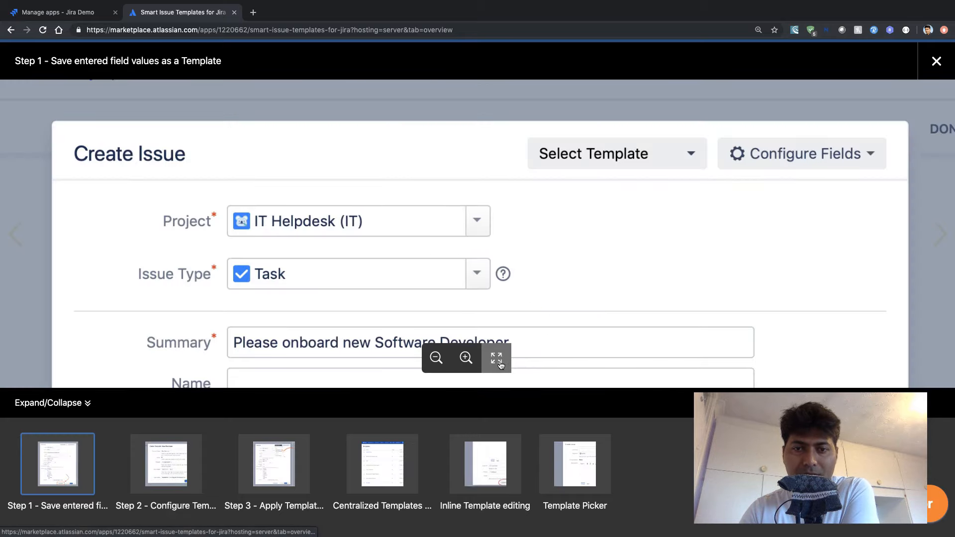
{"action": "left_click", "coordinate": [501, 365]}
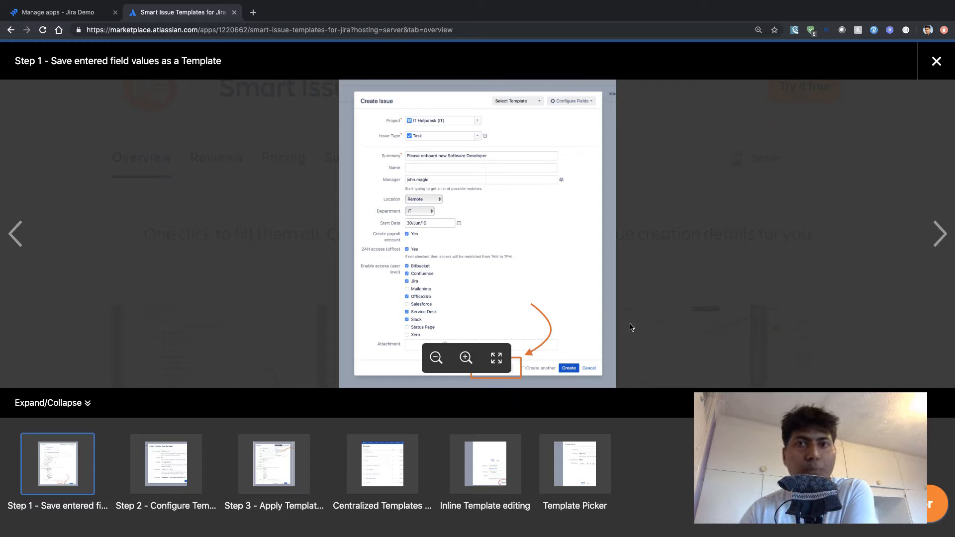
- Go through the remaining gallery screenshots, from configuring a template's scope to the Template Picker, and close the gallery
{"action": "key", "text": "Right"}
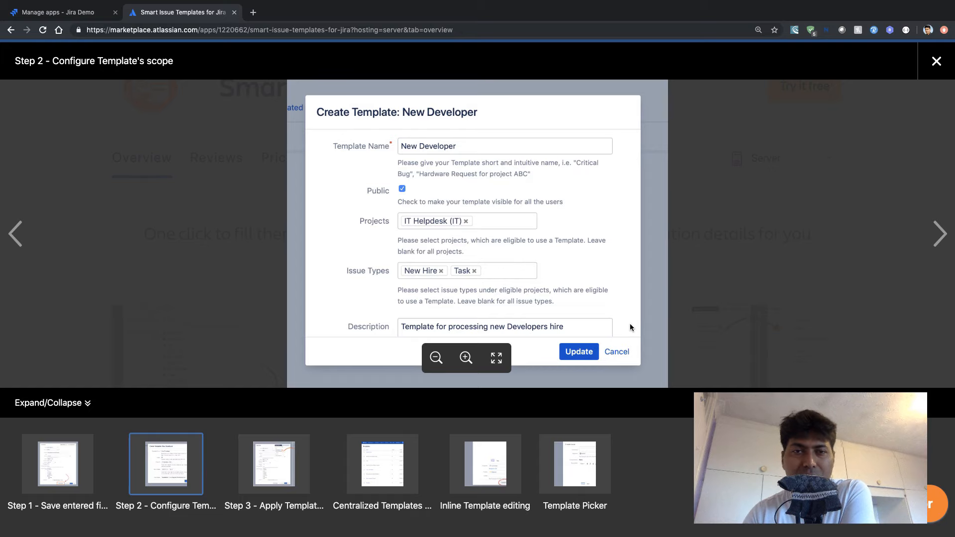
{"action": "key", "text": "Right"}
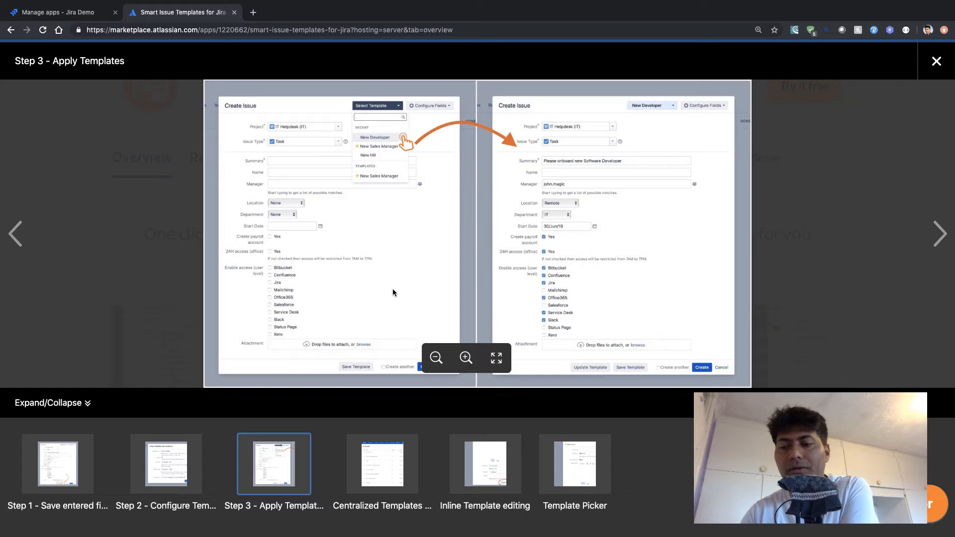
{"action": "key", "text": "Right"}
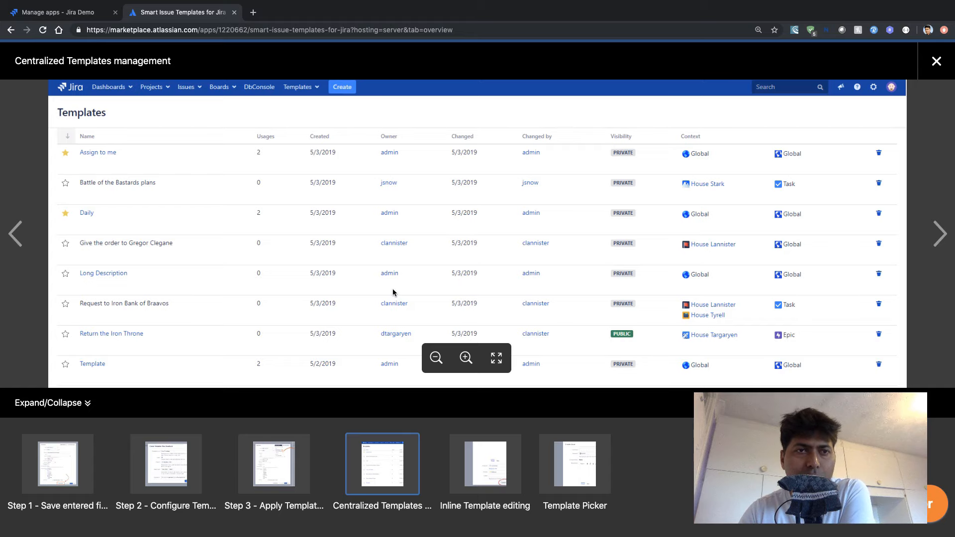
{"action": "key", "text": "Right"}
{"action": "key", "text": "Left"}
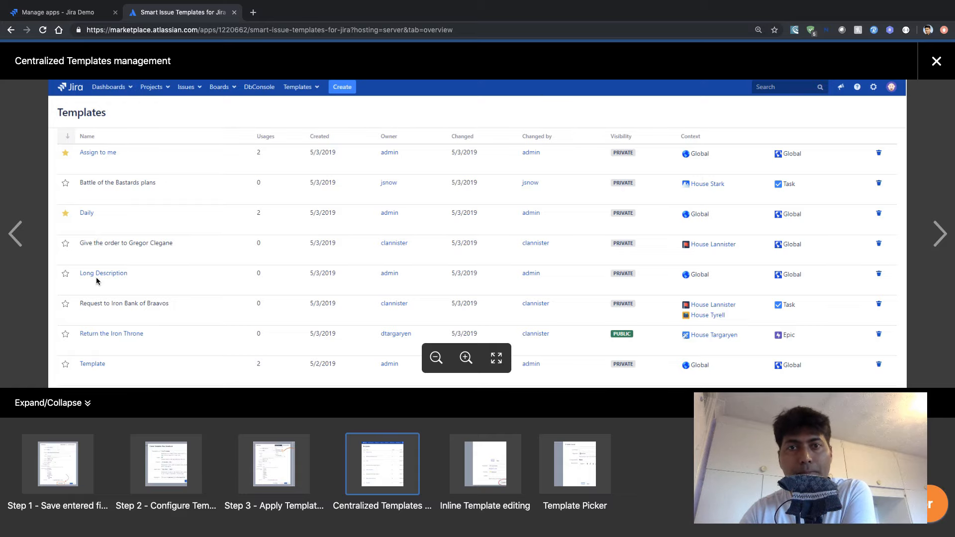
{"action": "key", "text": "Right"}
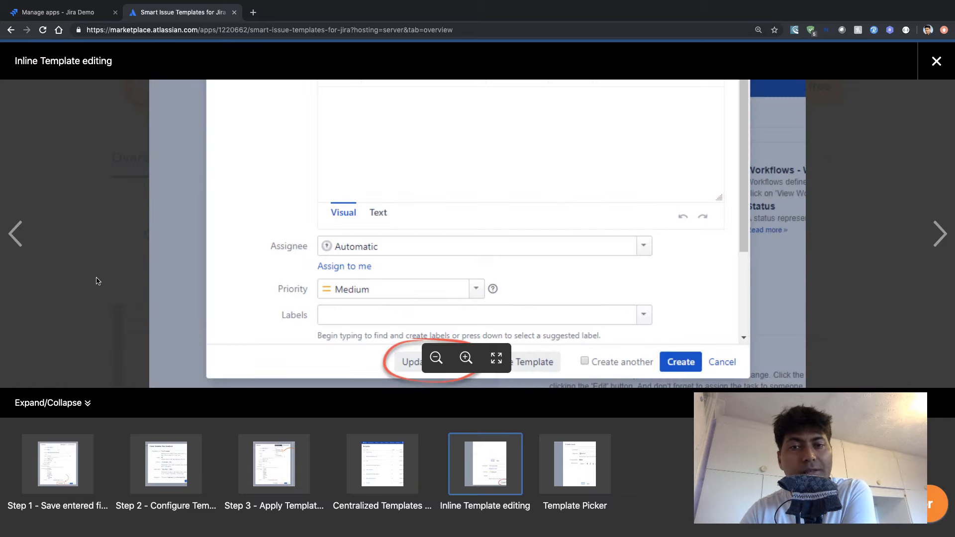
{"action": "key", "text": "Right"}
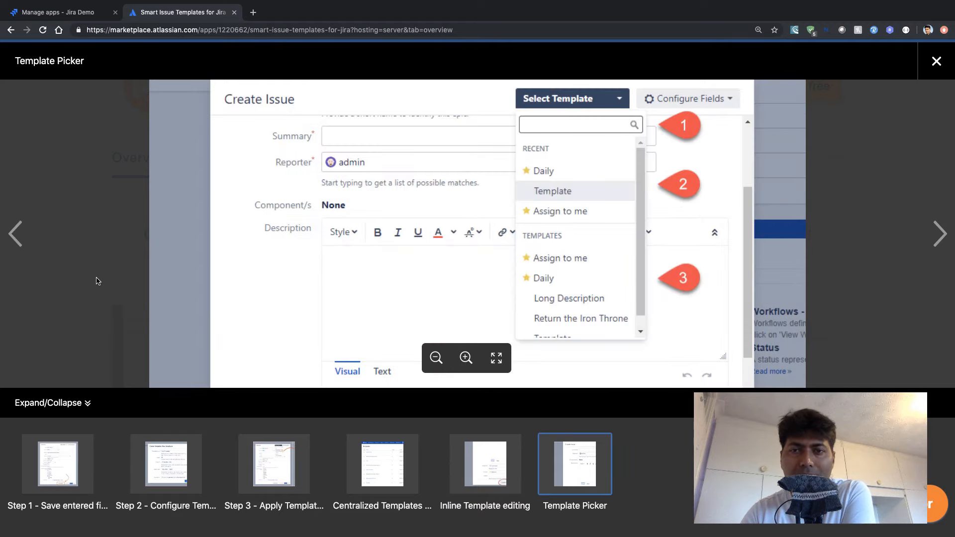
{"action": "key", "text": "Right"}
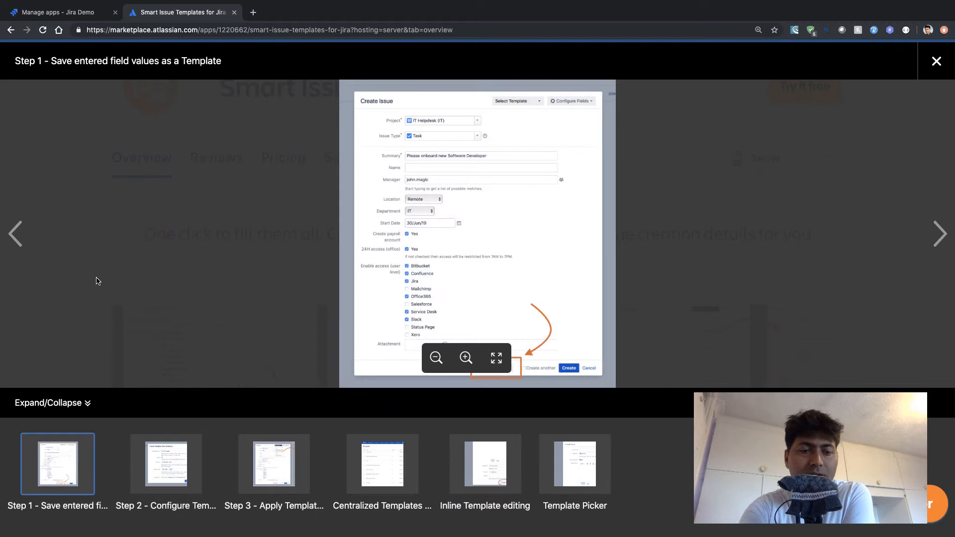
{"action": "key", "text": "Escape"}
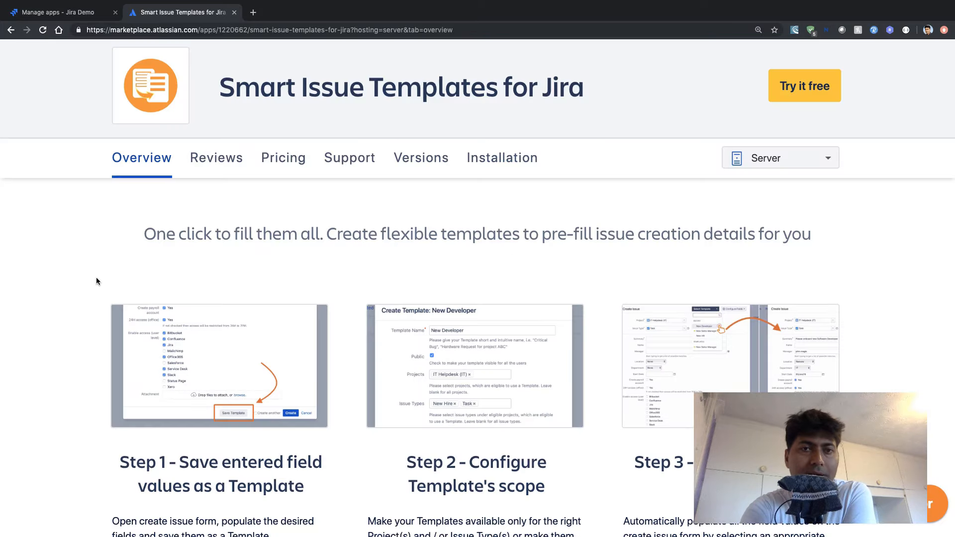
- Open the app's documentation from the resources on its Marketplace page
{"action": "scroll", "coordinate": [97, 279], "scroll_direction": "down", "scroll_amount": 15}
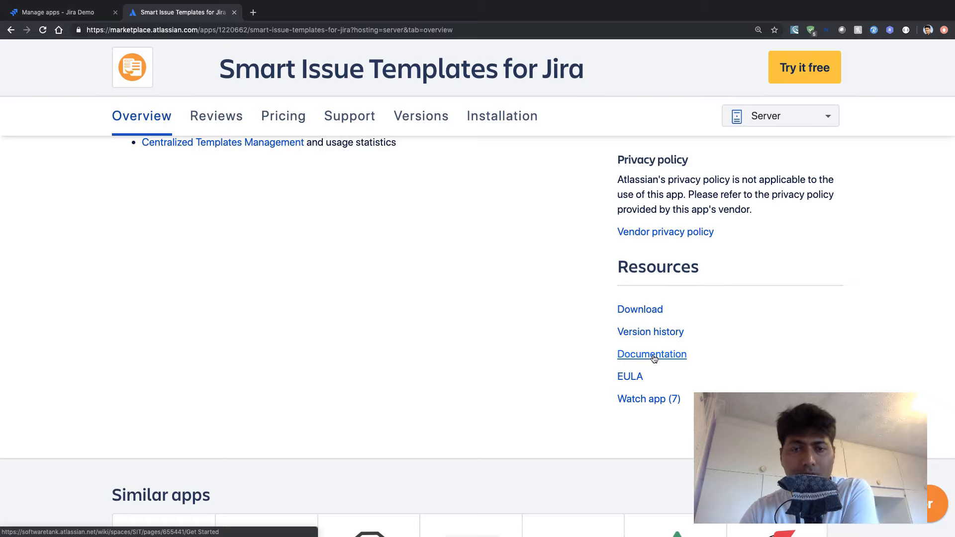
{"action": "left_click", "coordinate": [654, 359]}
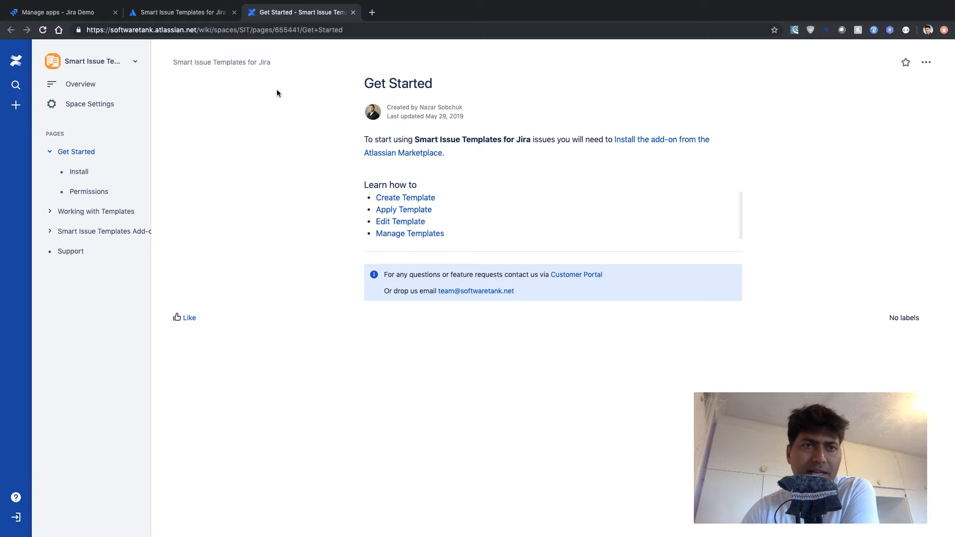
- Switch to the Manage apps page in Jira, open the Smart Issue Templates configuration and enlarge the page
{"action": "left_click", "coordinate": [59, 14]}
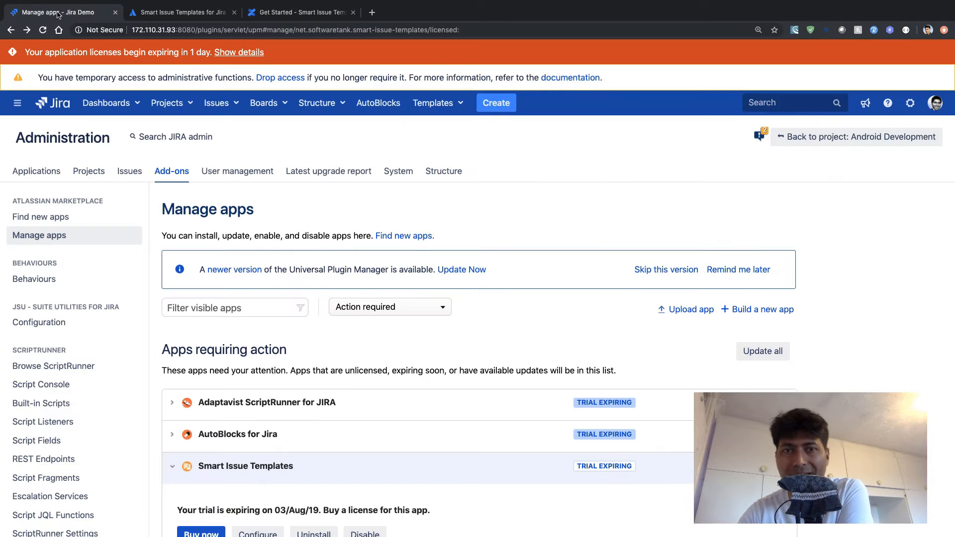
{"action": "scroll", "coordinate": [315, 319], "scroll_direction": "down", "scroll_amount": 7}
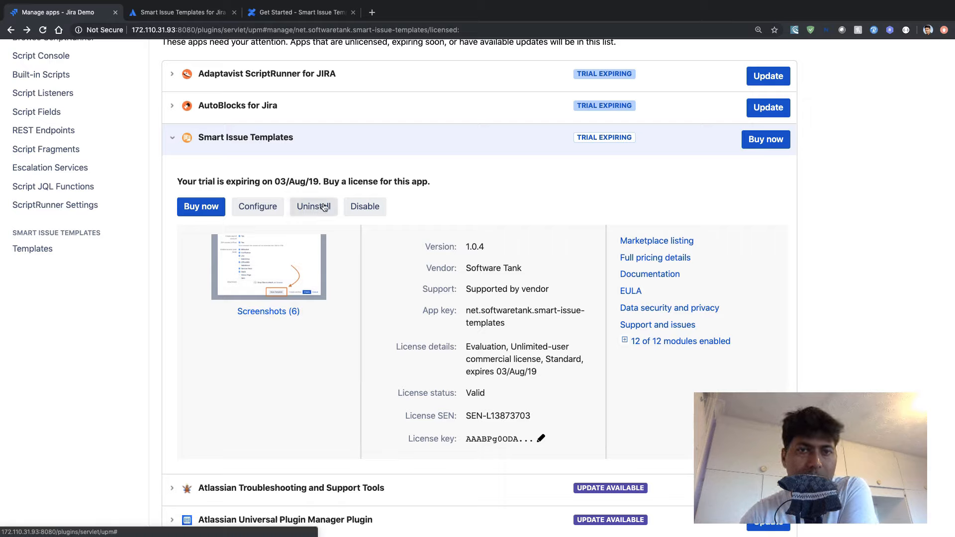
{"action": "left_click", "coordinate": [252, 211]}
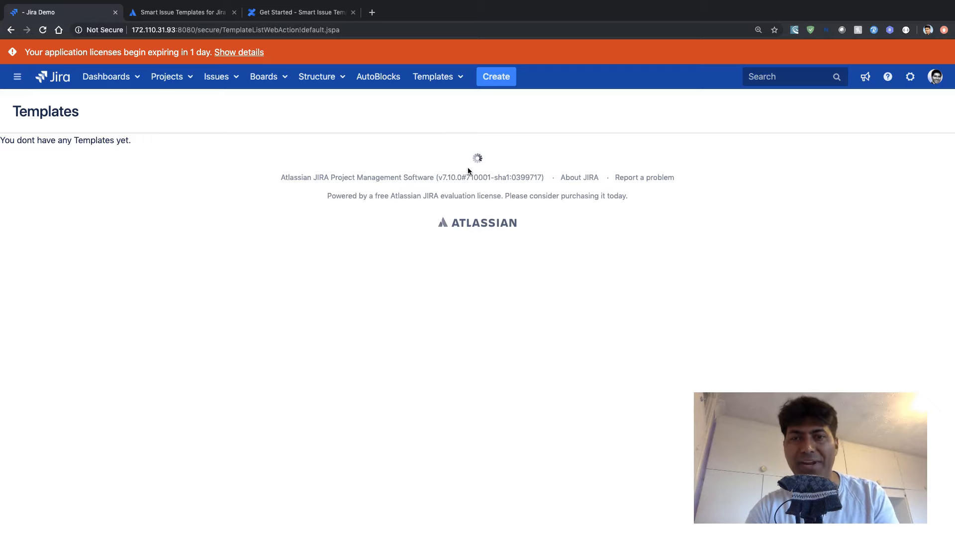
{"action": "key", "text": "ctrl+plus"}
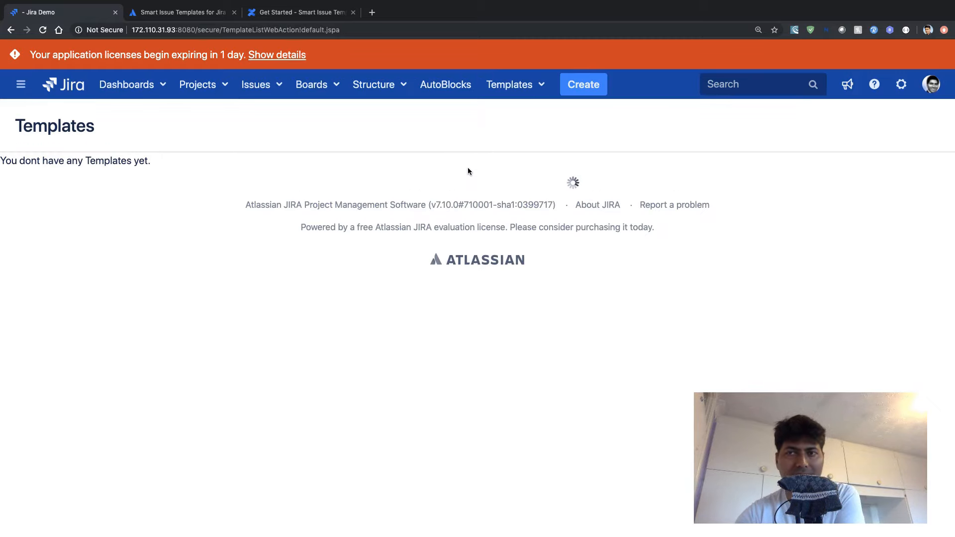
- Examine the template options offered in the Create Issue form and close it without creating an issue
{"action": "left_click", "coordinate": [596, 90]}
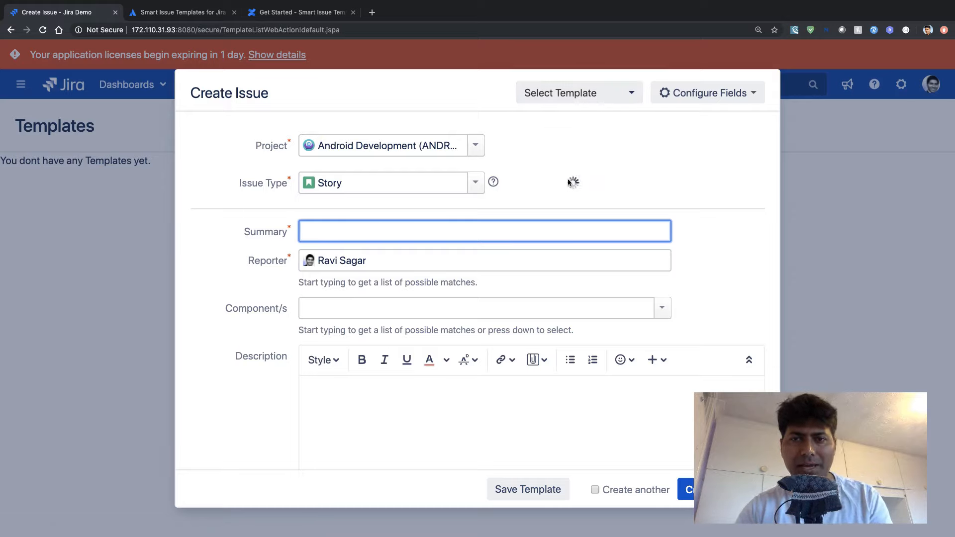
{"action": "key", "text": "Escape"}
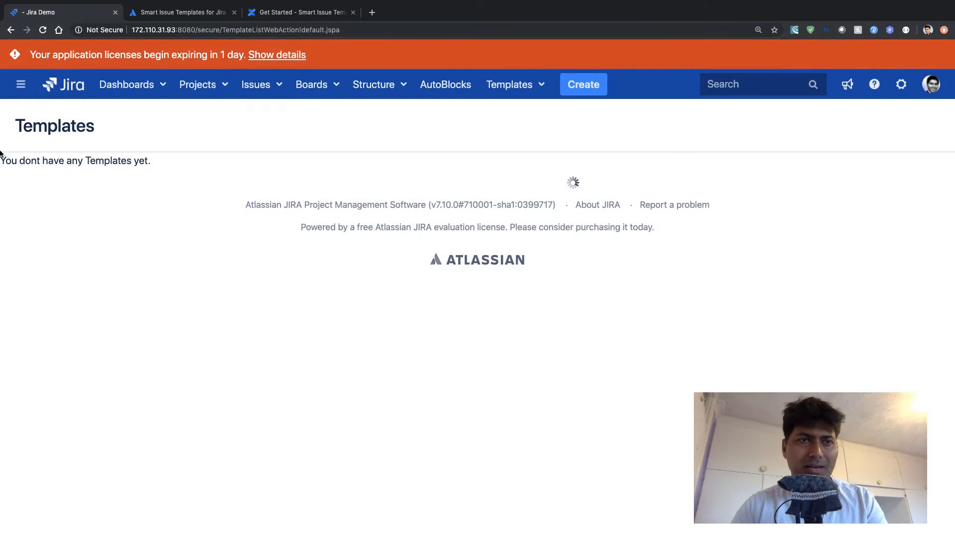
- Go to the Jira home dashboard, look it over, and check the Create Issue form from there
{"action": "left_click", "coordinate": [67, 92]}
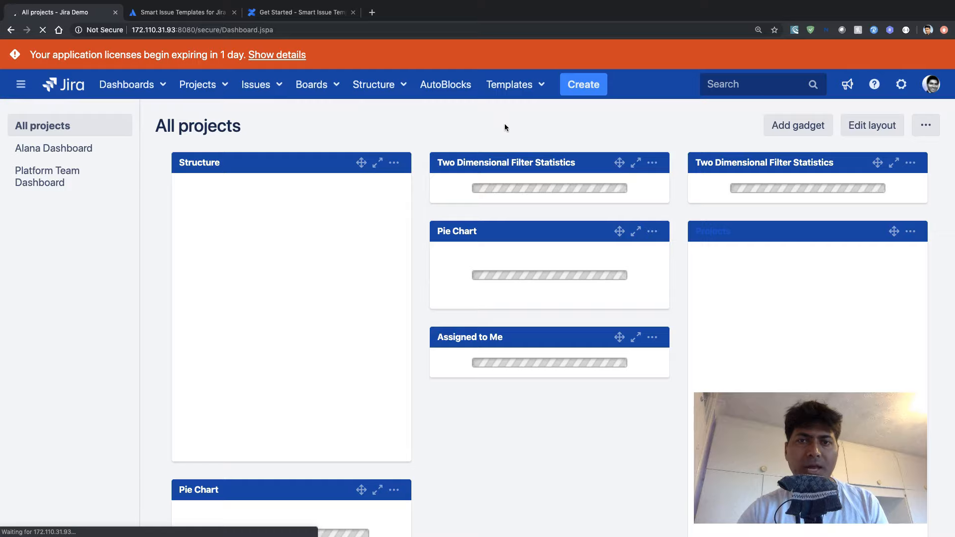
{"action": "scroll", "coordinate": [505, 127], "scroll_direction": "down", "scroll_amount": 20}
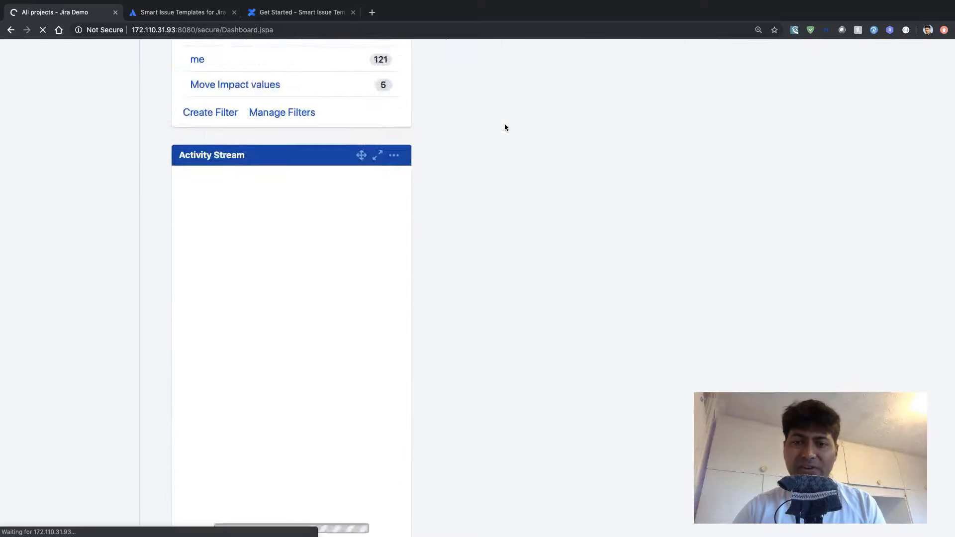
{"action": "scroll", "coordinate": [505, 128], "scroll_direction": "up", "scroll_amount": 20}
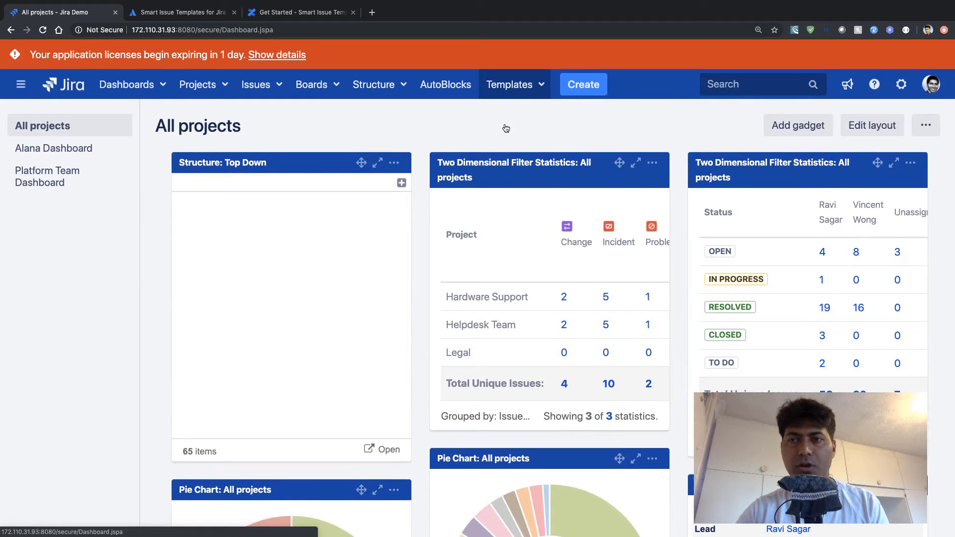
{"action": "left_click", "coordinate": [598, 89]}
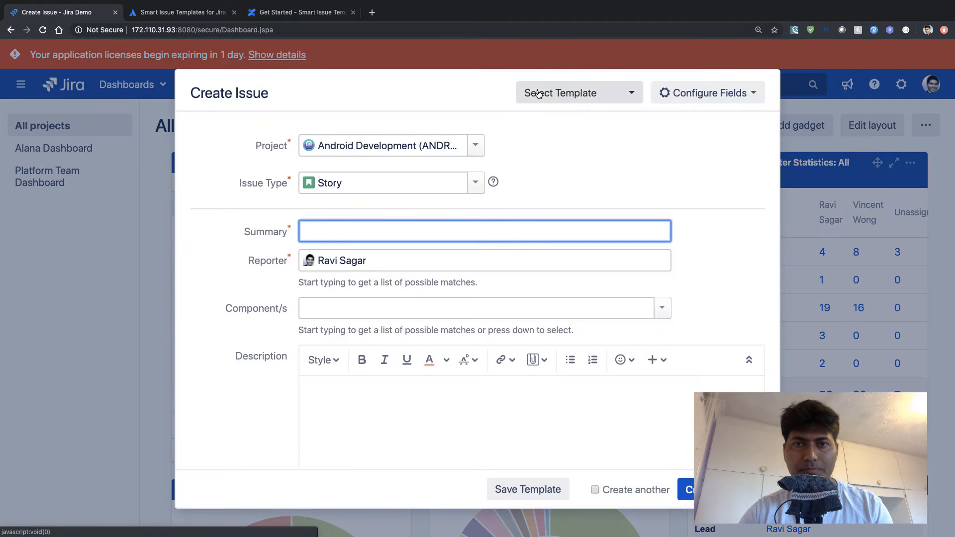
{"action": "key", "text": "Escape"}
- Start creating a new template and review the template details and issue details fields in its form
{"action": "left_click", "coordinate": [539, 93]}
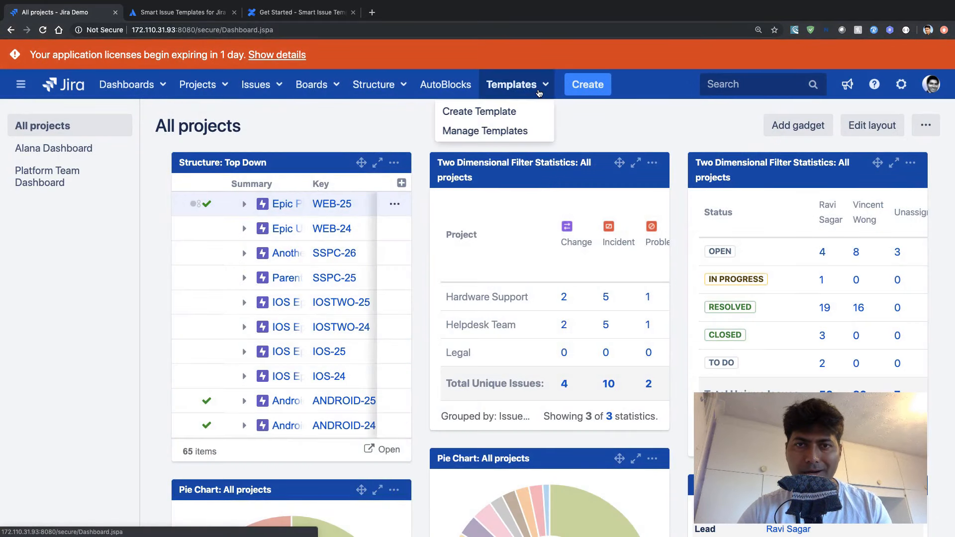
{"action": "left_click", "coordinate": [489, 113]}
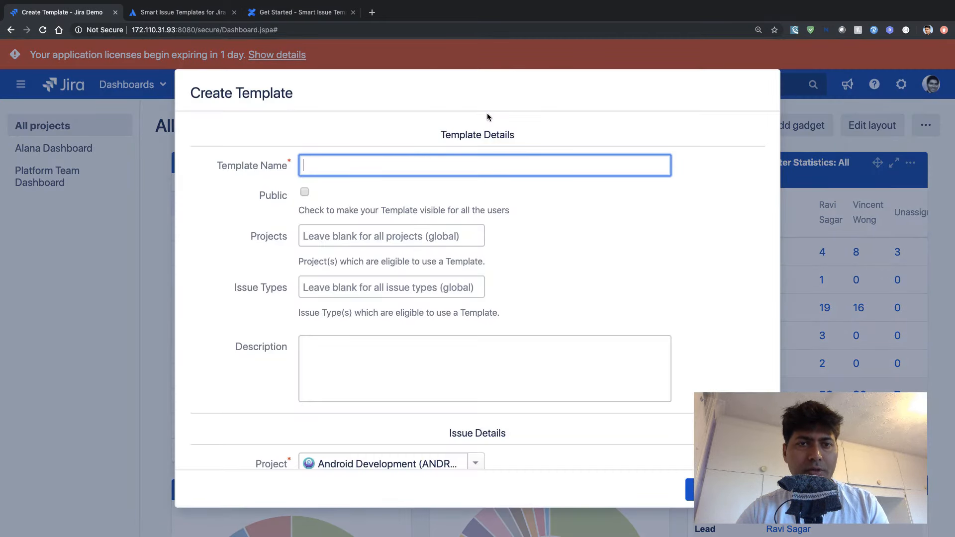
{"action": "scroll", "coordinate": [432, 257], "scroll_direction": "down", "scroll_amount": 3}
{"action": "scroll", "coordinate": [431, 257], "scroll_direction": "down", "scroll_amount": 15}
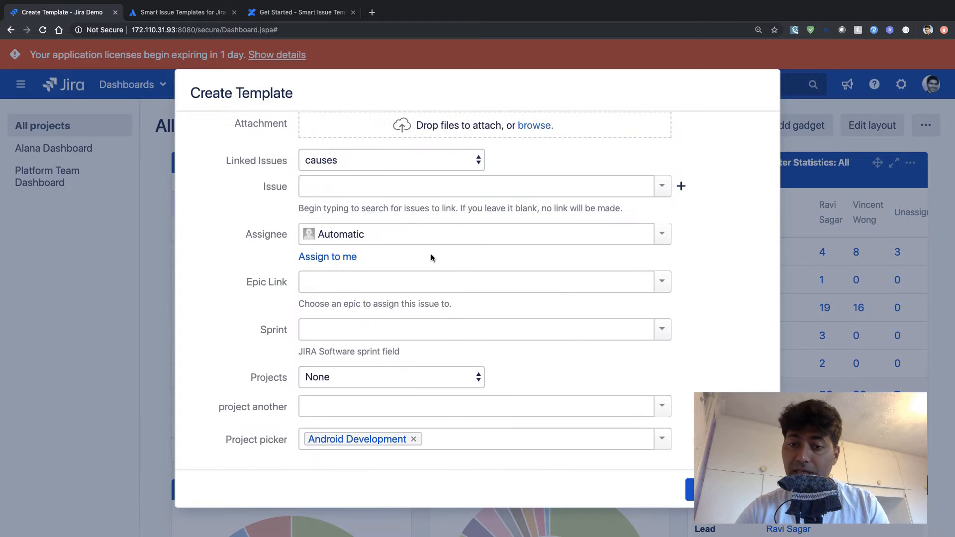
{"action": "scroll", "coordinate": [431, 258], "scroll_direction": "up", "scroll_amount": 18}
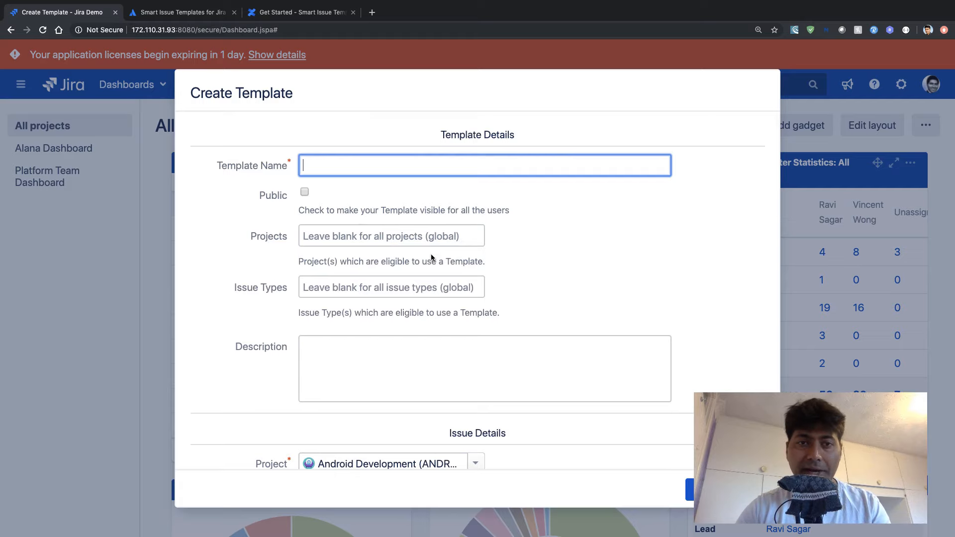
{"action": "scroll", "coordinate": [431, 257], "scroll_direction": "down", "scroll_amount": 15}
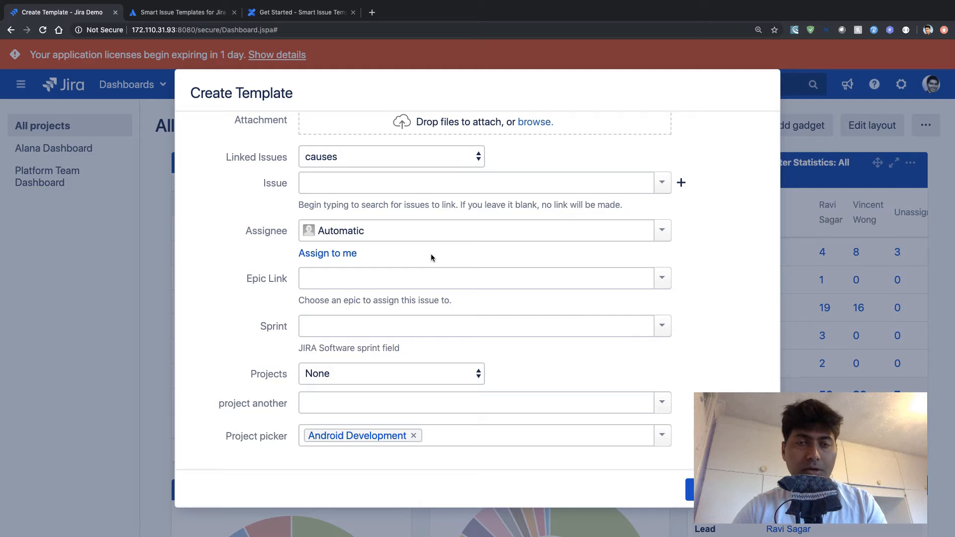
{"action": "scroll", "coordinate": [431, 257], "scroll_direction": "up", "scroll_amount": 8}
{"action": "scroll", "coordinate": [471, 287], "scroll_direction": "down", "scroll_amount": 1}
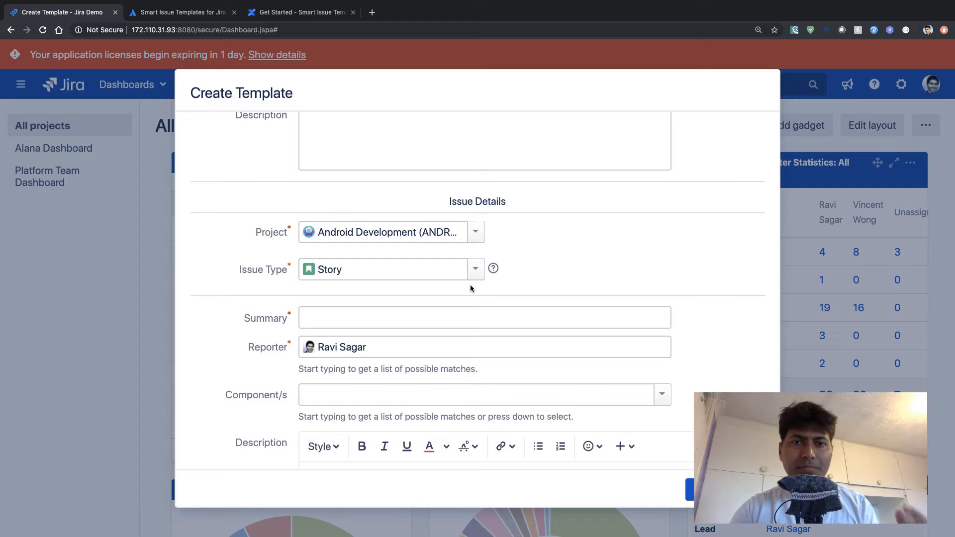
- Set the issue type in the template's issue details to Bug and review the form's fields
{"action": "left_click", "coordinate": [475, 269]}
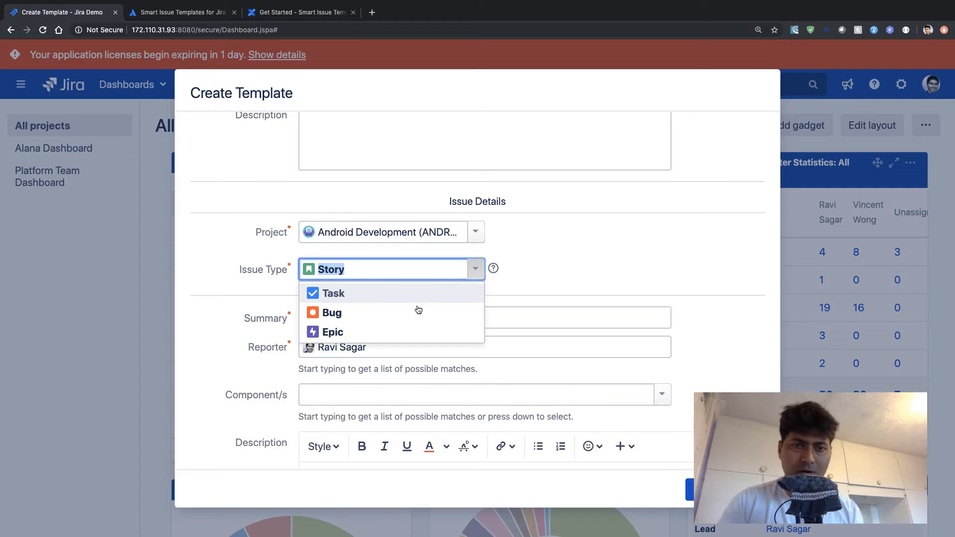
{"action": "left_click", "coordinate": [380, 319]}
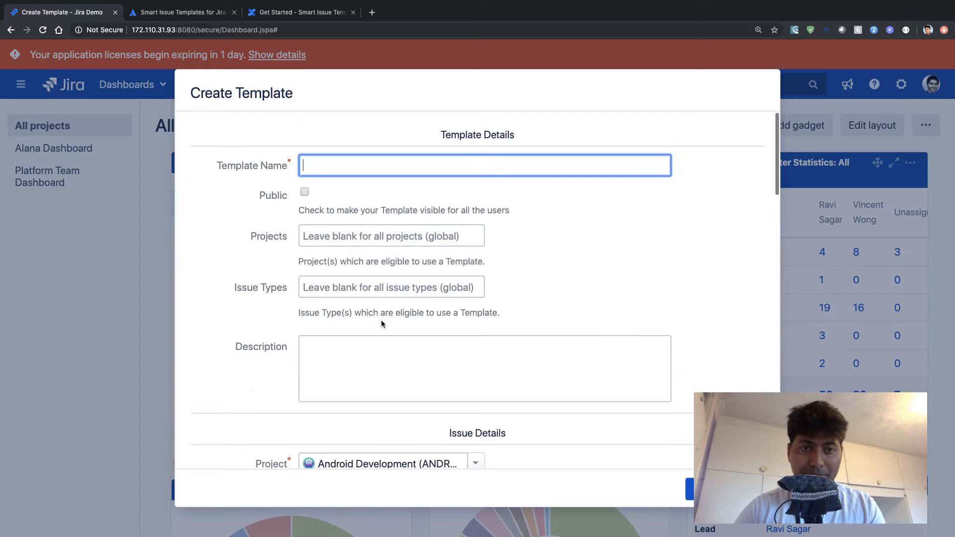
{"action": "scroll", "coordinate": [225, 328], "scroll_direction": "down", "scroll_amount": 10}
{"action": "scroll", "coordinate": [225, 327], "scroll_direction": "up", "scroll_amount": 1}
{"action": "scroll", "coordinate": [225, 328], "scroll_direction": "down", "scroll_amount": 10}
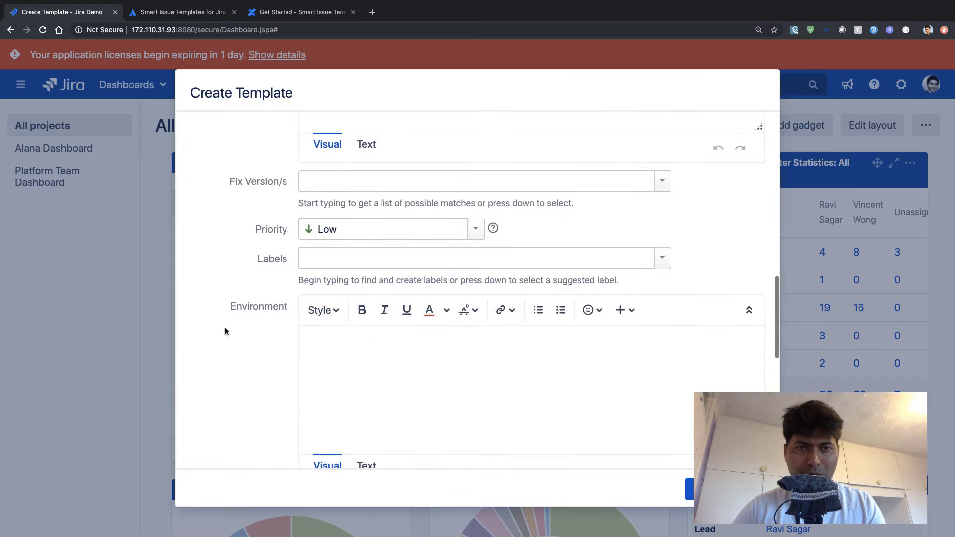
{"action": "scroll", "coordinate": [224, 328], "scroll_direction": "down", "scroll_amount": 10}
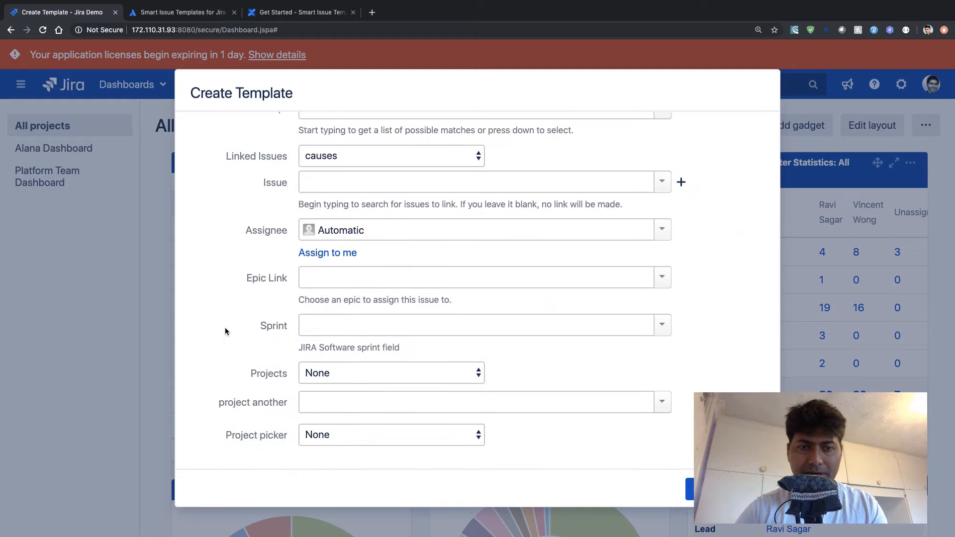
{"action": "scroll", "coordinate": [225, 328], "scroll_direction": "up", "scroll_amount": 10}
{"action": "scroll", "coordinate": [224, 331], "scroll_direction": "up", "scroll_amount": 5}
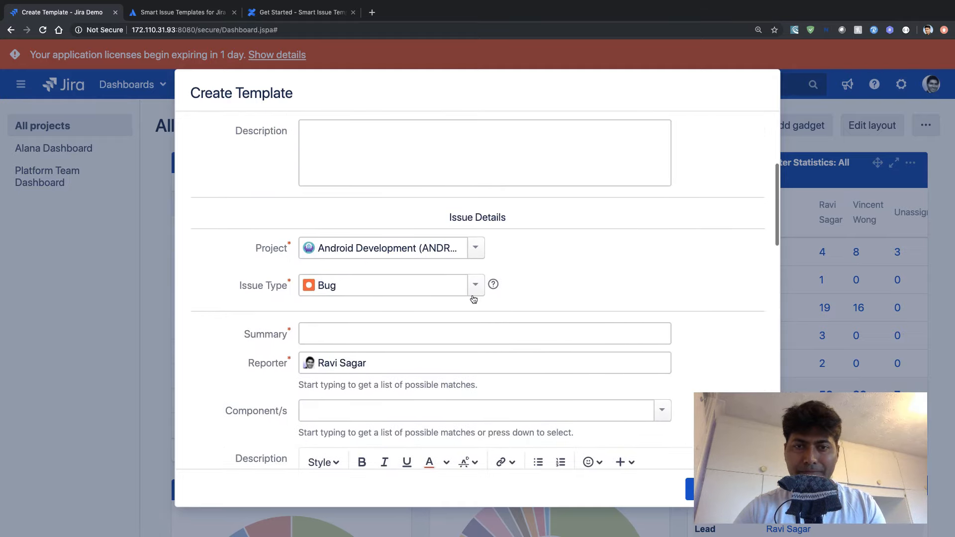
- Set the project in the template's issue details to Hardware Support (HS) and review that project's form fields
{"action": "left_click", "coordinate": [476, 287]}
{"action": "left_click", "coordinate": [476, 249]}
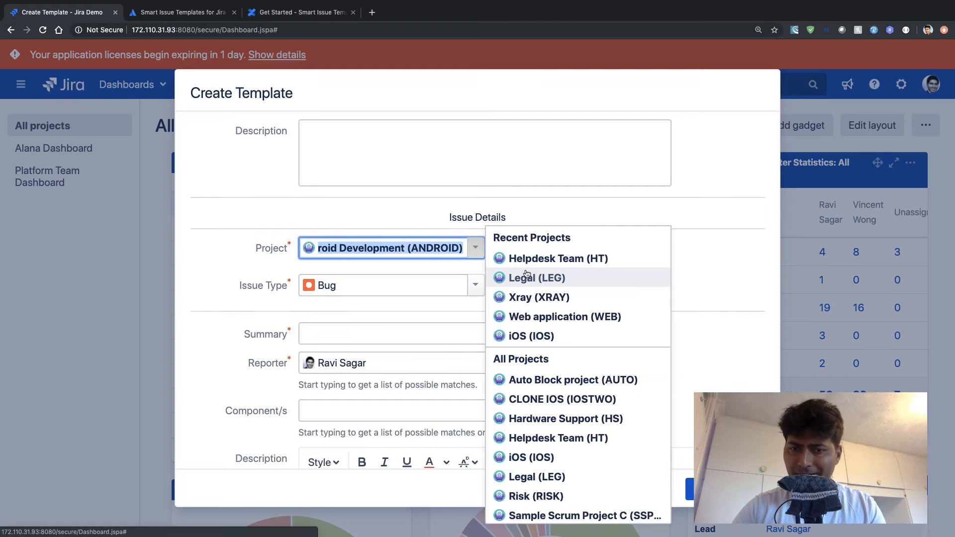
{"action": "left_click", "coordinate": [563, 420]}
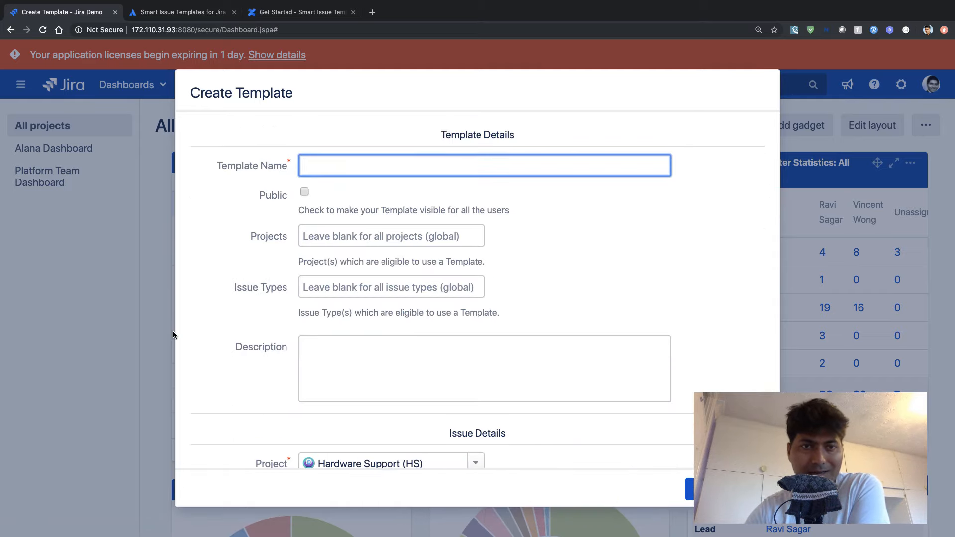
{"action": "scroll", "coordinate": [207, 311], "scroll_direction": "down", "scroll_amount": 15}
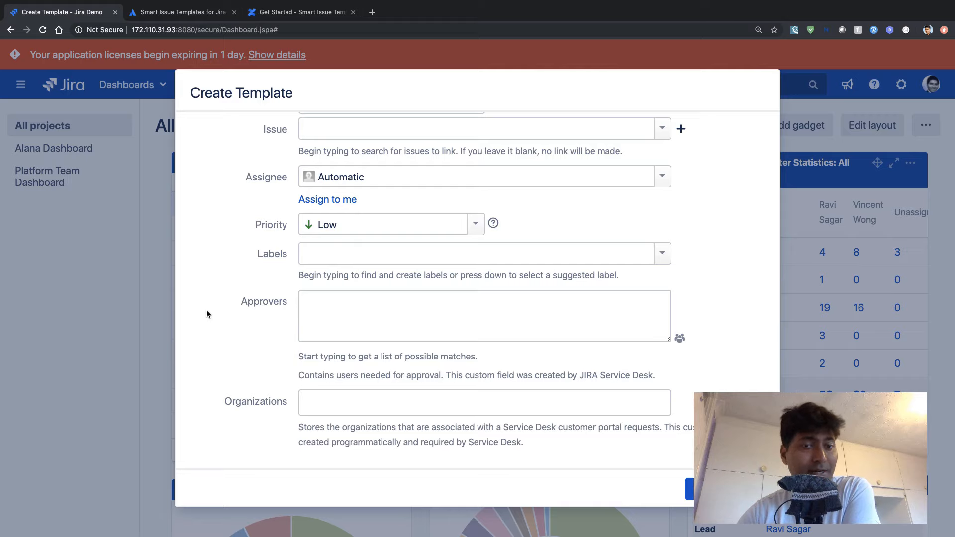
{"action": "scroll", "coordinate": [207, 313], "scroll_direction": "up", "scroll_amount": 15}
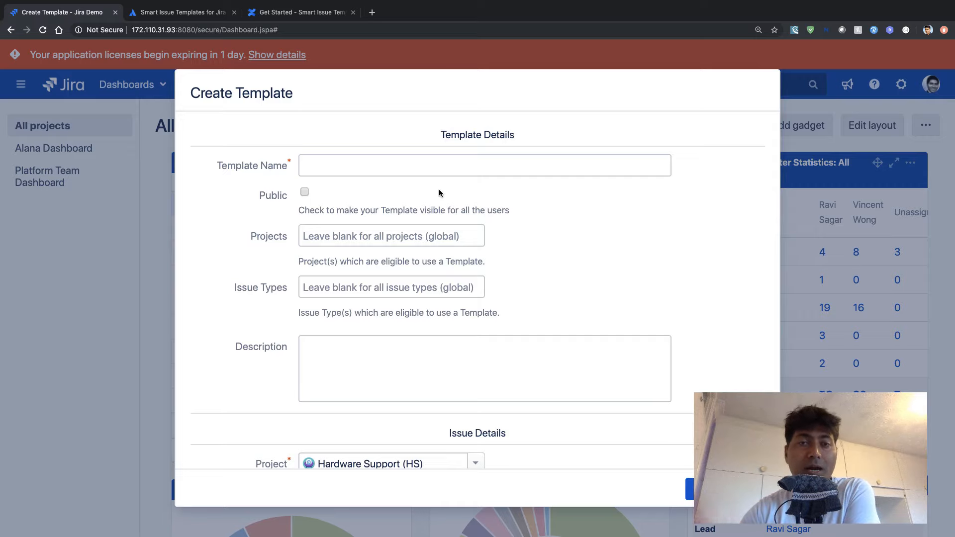
- Set the project in the template's issue details to Android Development (ANDROID) and the issue type to Story
{"action": "left_click", "coordinate": [458, 172]}
{"action": "scroll", "coordinate": [464, 165], "scroll_direction": "down", "scroll_amount": 3}
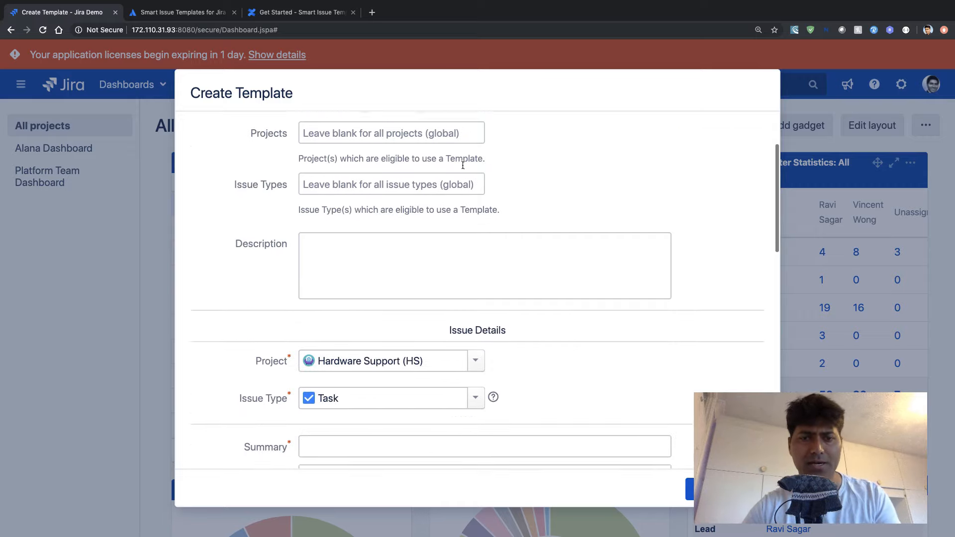
{"action": "scroll", "coordinate": [463, 165], "scroll_direction": "up", "scroll_amount": 3}
{"action": "scroll", "coordinate": [465, 224], "scroll_direction": "down", "scroll_amount": 3}
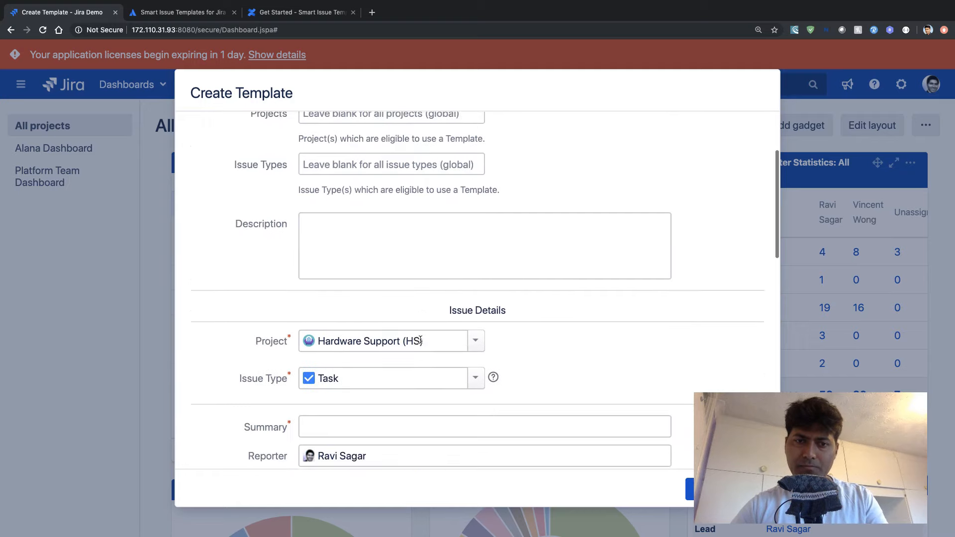
{"action": "left_click", "coordinate": [476, 321]}
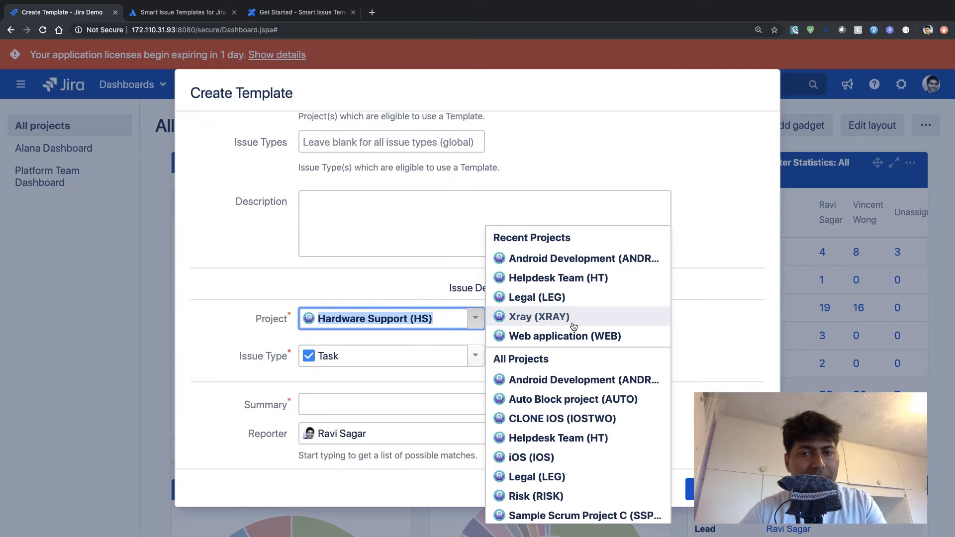
{"action": "left_click", "coordinate": [566, 260]}
{"action": "scroll", "coordinate": [566, 260], "scroll_direction": "down", "scroll_amount": 10}
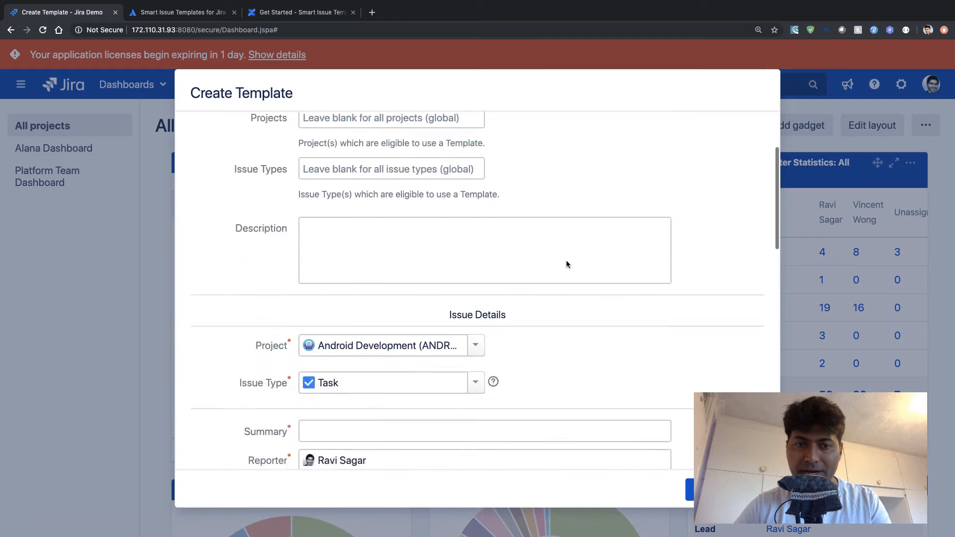
{"action": "scroll", "coordinate": [567, 261], "scroll_direction": "up", "scroll_amount": 3}
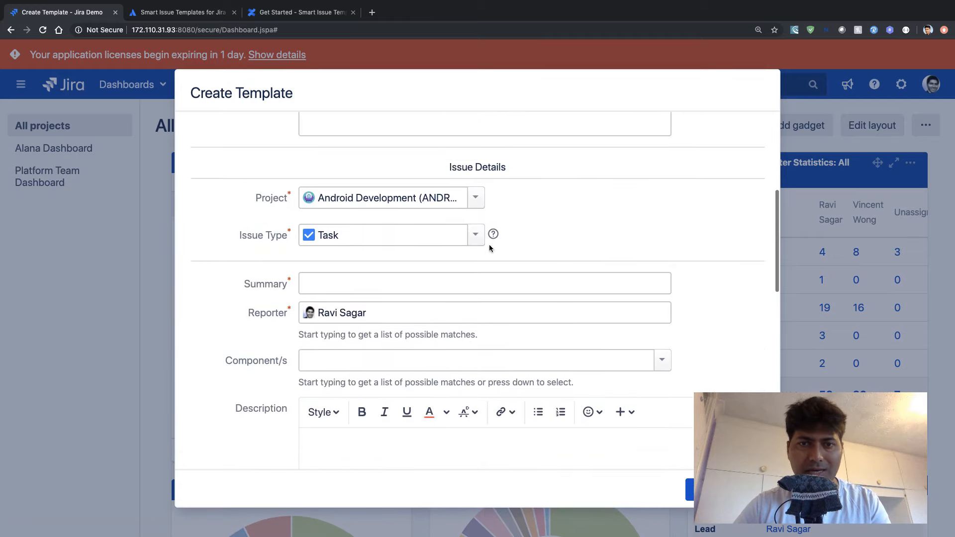
{"action": "left_click", "coordinate": [475, 235]}
{"action": "left_click", "coordinate": [399, 259]}
{"action": "left_click", "coordinate": [254, 293]}
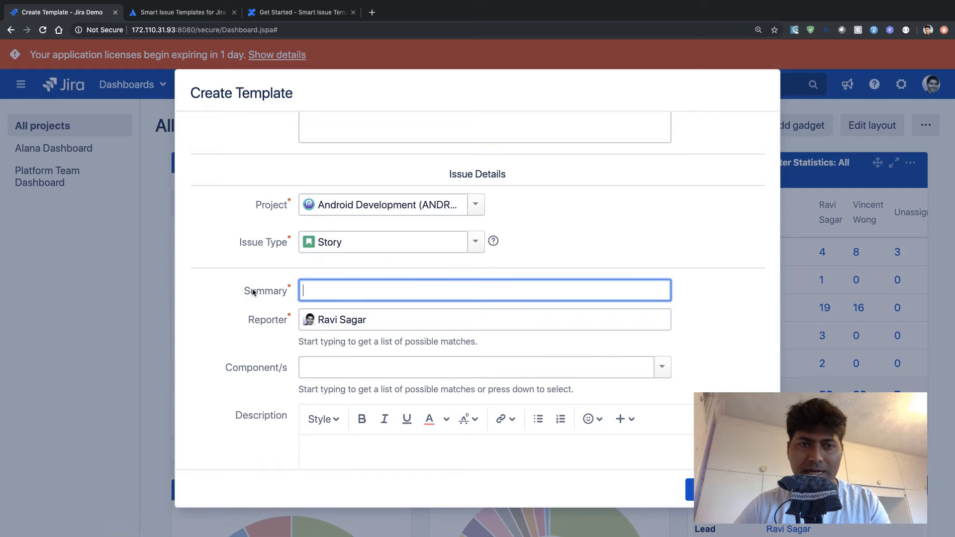
- Name the template "Story" in the template details
{"action": "scroll", "coordinate": [244, 297], "scroll_direction": "up", "scroll_amount": 5}
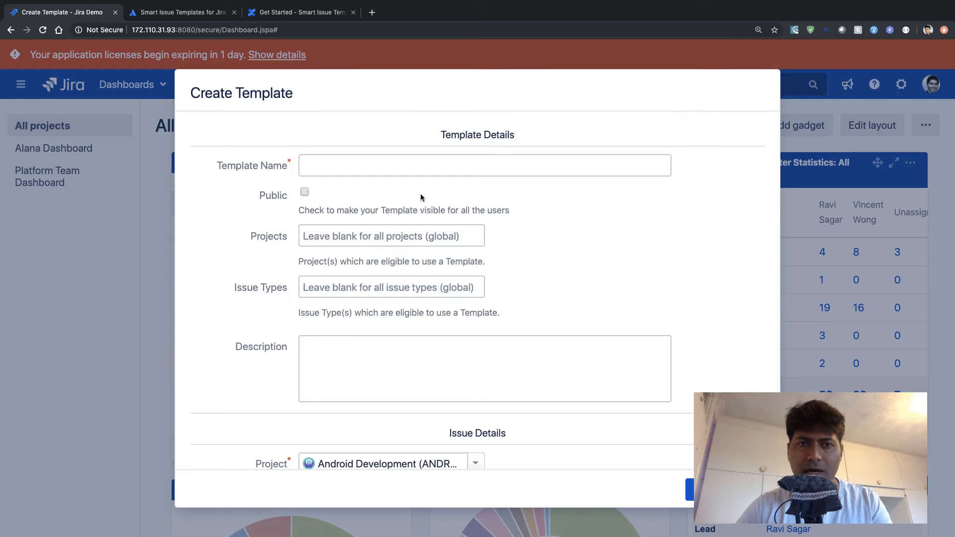
{"action": "left_click", "coordinate": [449, 165]}
{"action": "type", "text": "Stort"}
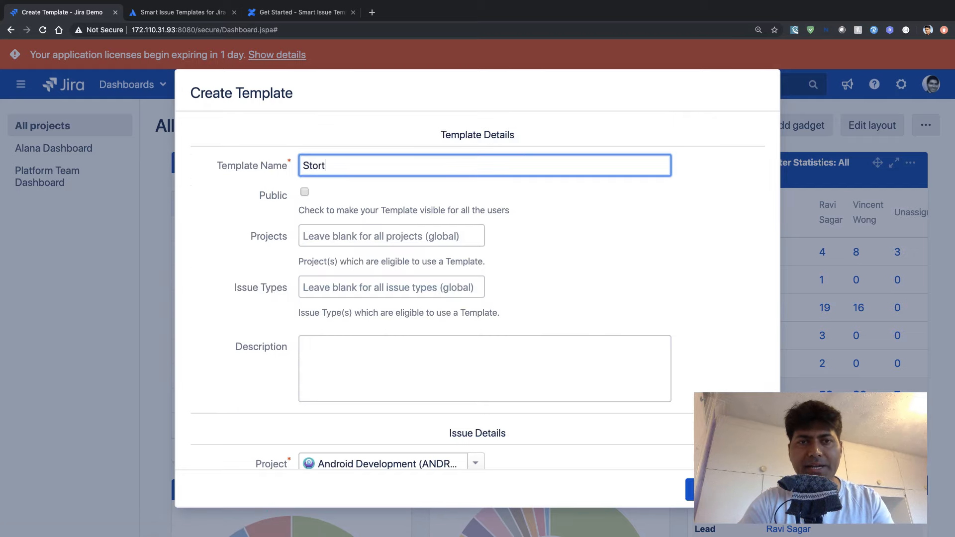
{"action": "key", "text": "BackSpace"}
{"action": "type", "text": "y"}
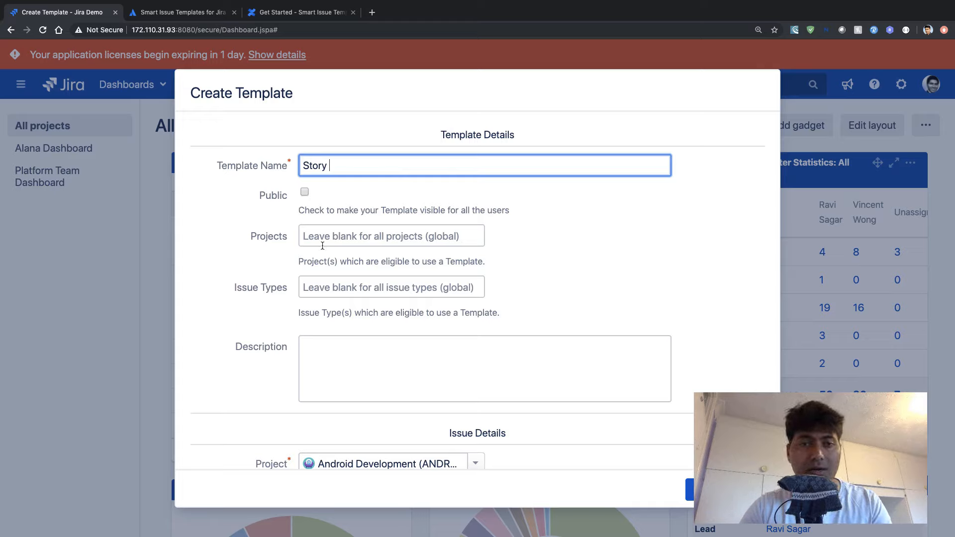
- Make the template public and limit its use to the Android Development (ANDROID) project and the Story issue type
{"action": "left_click", "coordinate": [345, 234]}
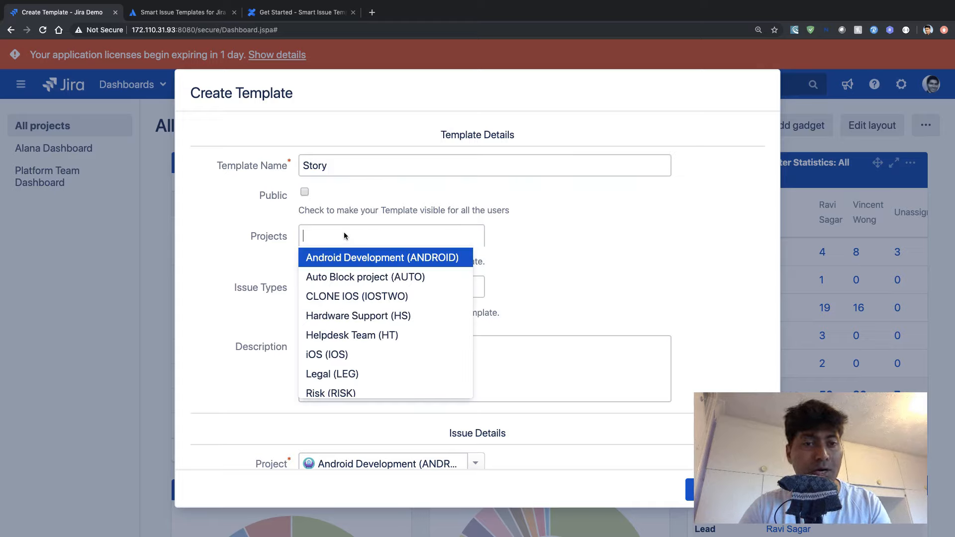
{"action": "left_click", "coordinate": [195, 256]}
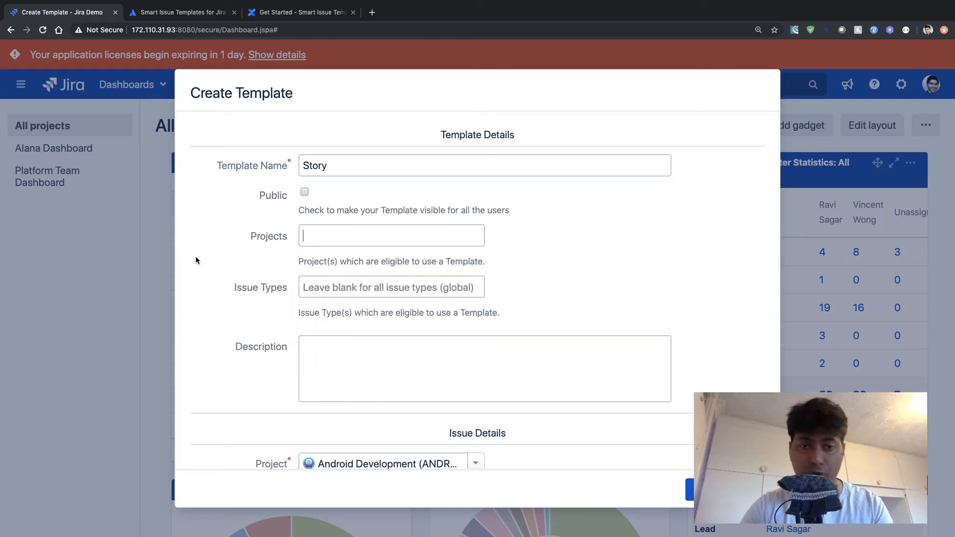
{"action": "scroll", "coordinate": [201, 298], "scroll_direction": "down", "scroll_amount": 2}
{"action": "left_click", "coordinate": [402, 269]}
{"action": "scroll", "coordinate": [403, 269], "scroll_direction": "up", "scroll_amount": 2}
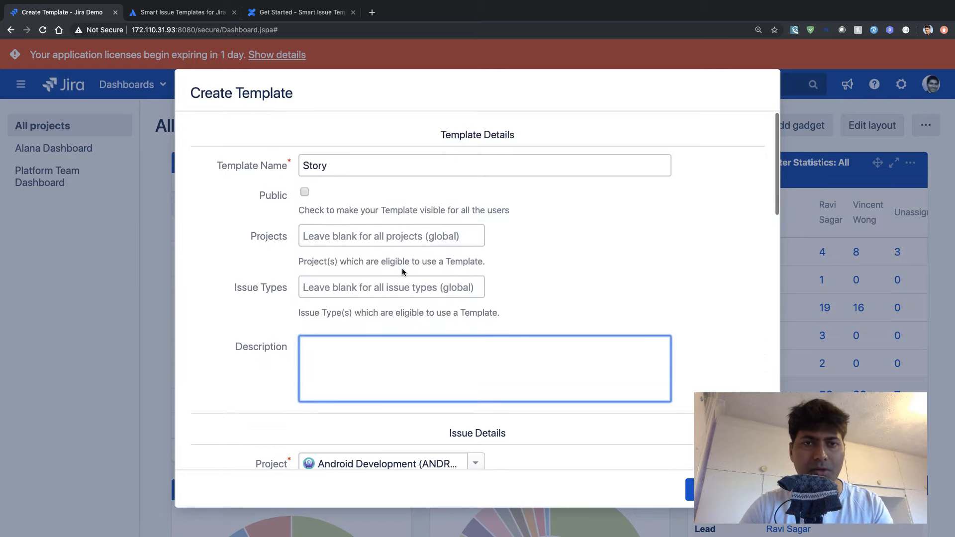
{"action": "left_click", "coordinate": [390, 234]}
{"action": "left_click", "coordinate": [353, 259]}
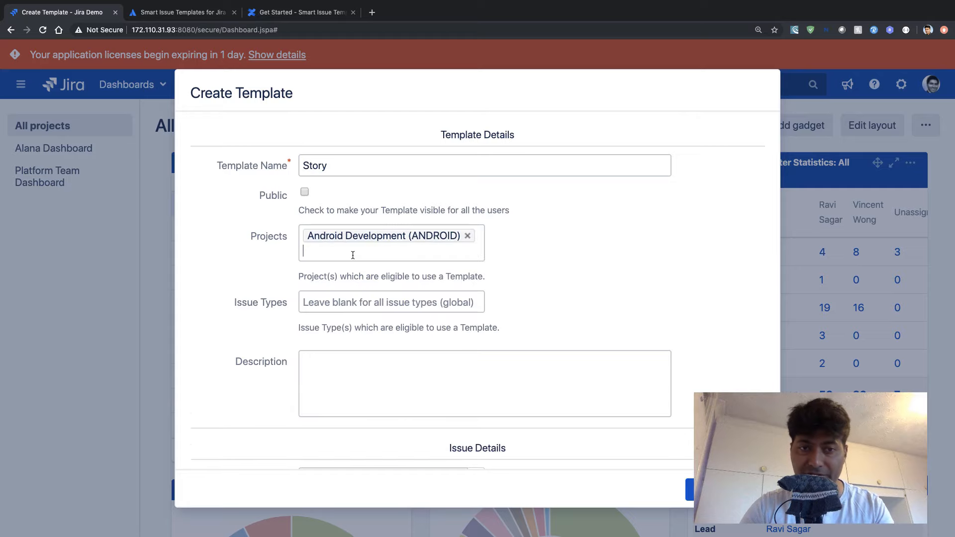
{"action": "left_click", "coordinate": [333, 302]}
{"action": "left_click", "coordinate": [323, 368]}
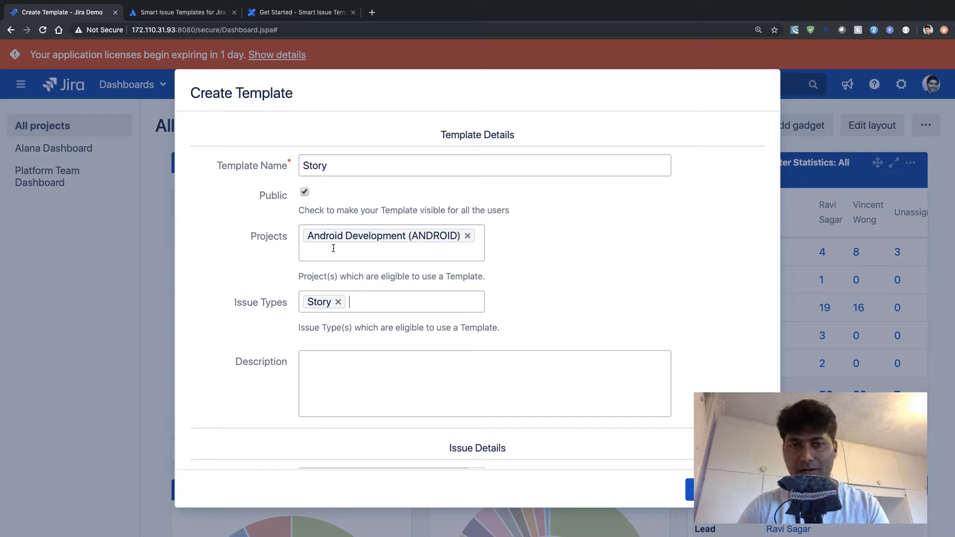
- Enter the template's own description as "This is a template for my story under ANDROID"
{"action": "left_click", "coordinate": [326, 388]}
{"action": "type", "text": "This is a tem"}
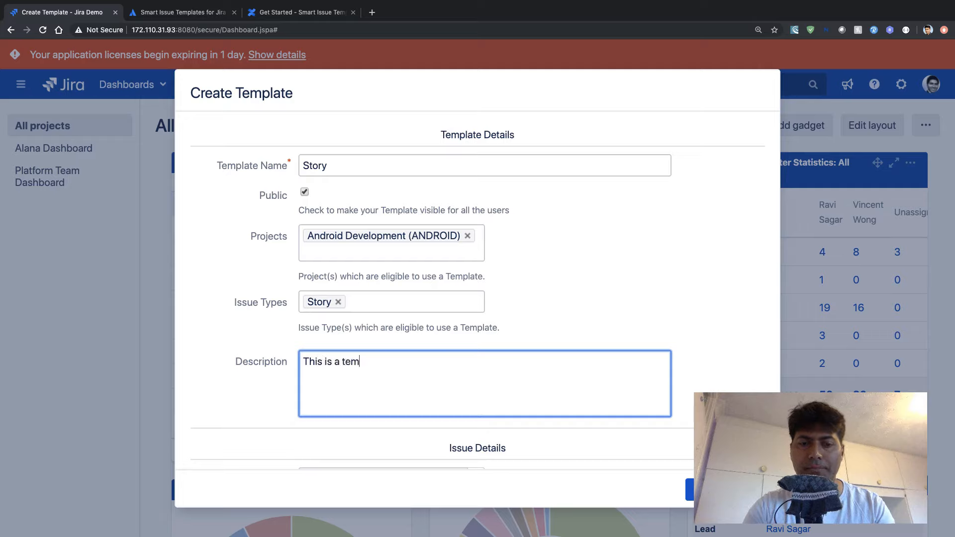
{"action": "type", "text": "plate for my"}
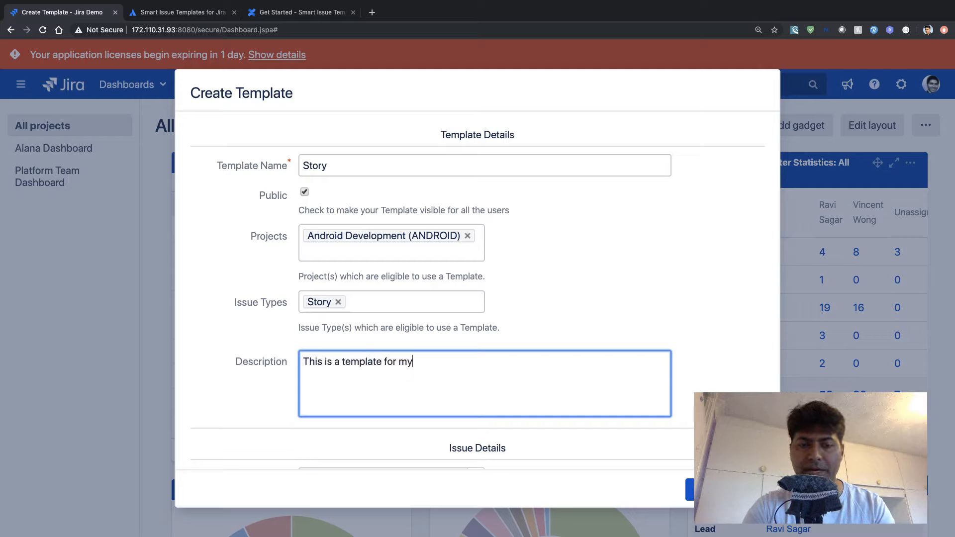
{"action": "type", "text": " story un"}
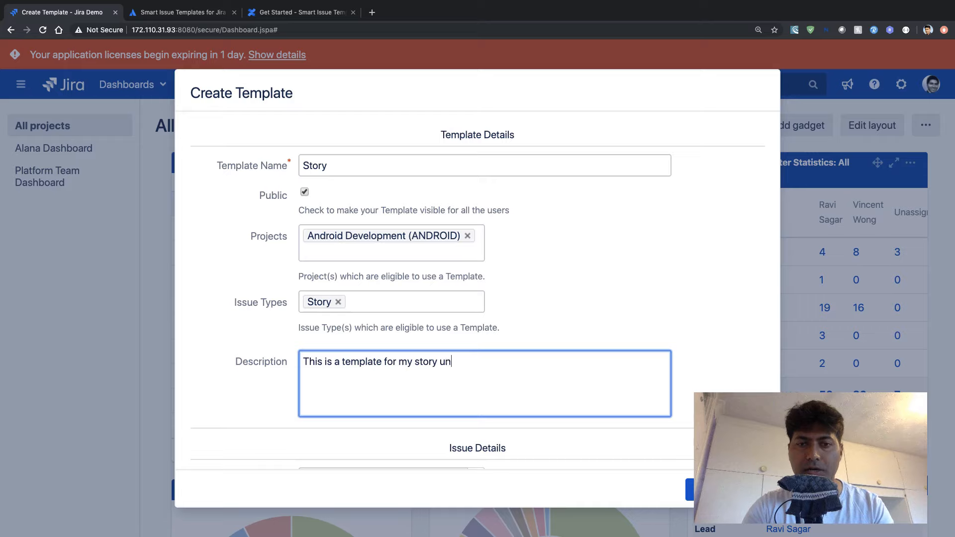
{"action": "type", "text": "der ANDROID"}
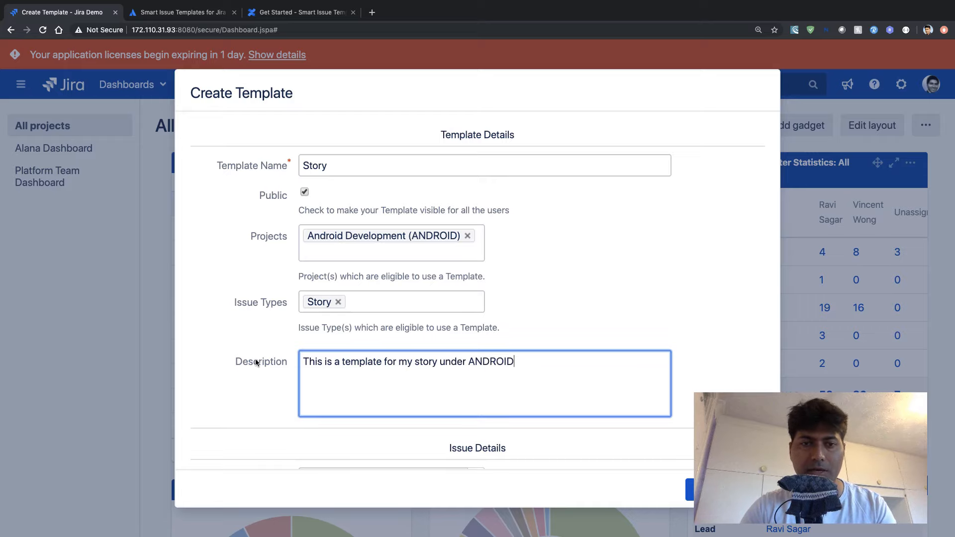
- Fill in the issue summary of the template with "This is my template summary"
{"action": "scroll", "coordinate": [255, 359], "scroll_direction": "down", "scroll_amount": 5}
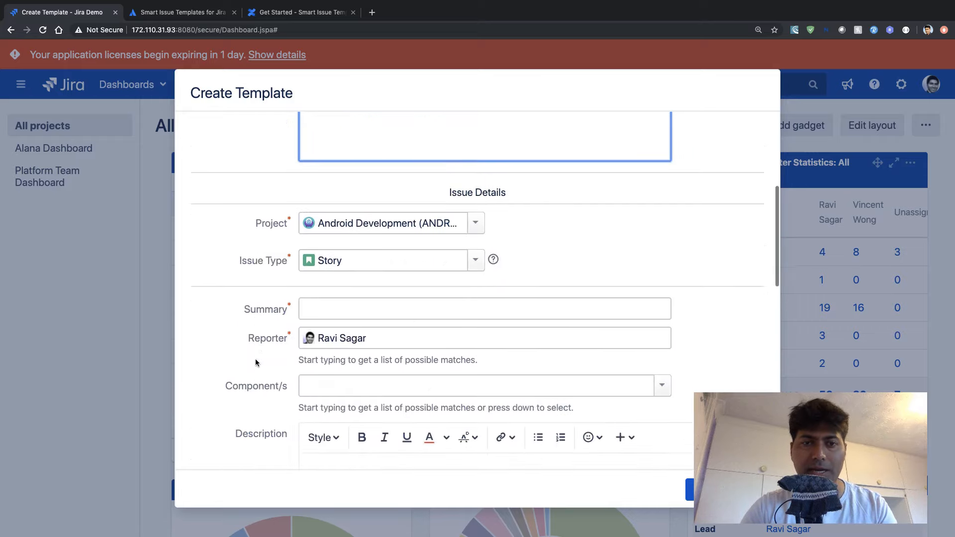
{"action": "left_click", "coordinate": [357, 285]}
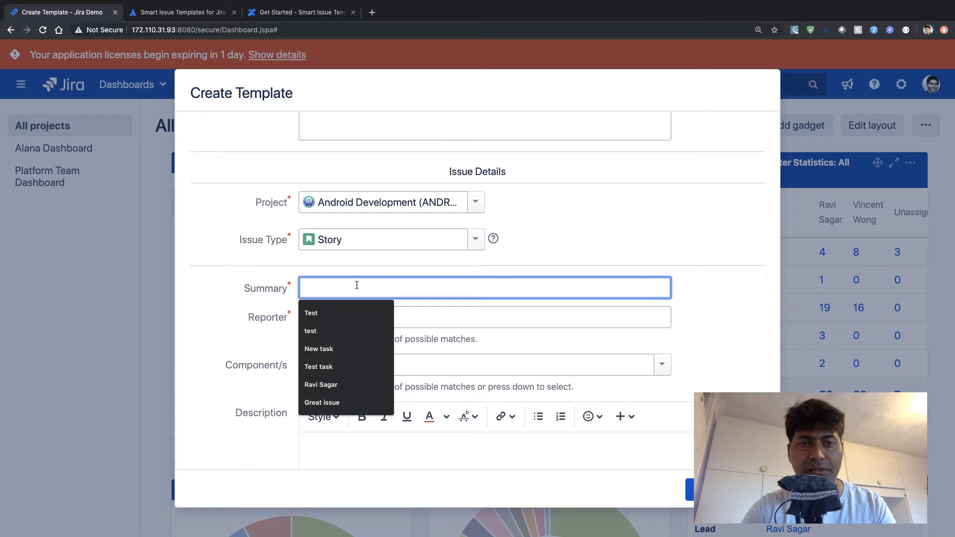
{"action": "type", "text": "This is "}
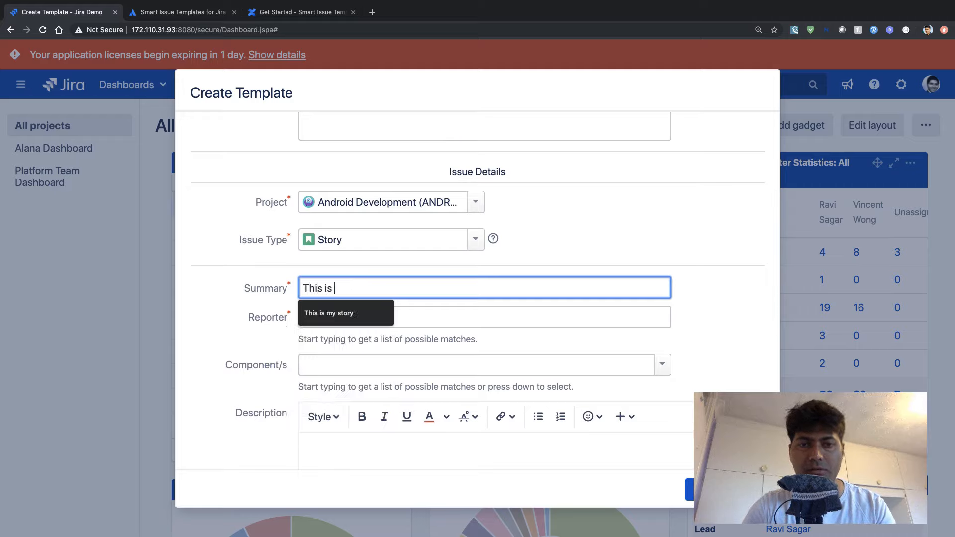
{"action": "type", "text": "my template "}
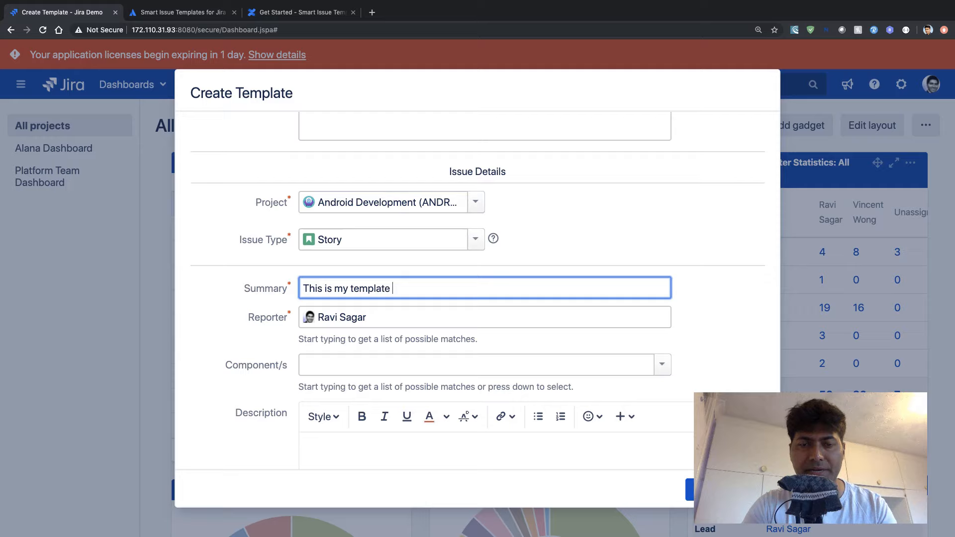
{"action": "type", "text": "summary"}
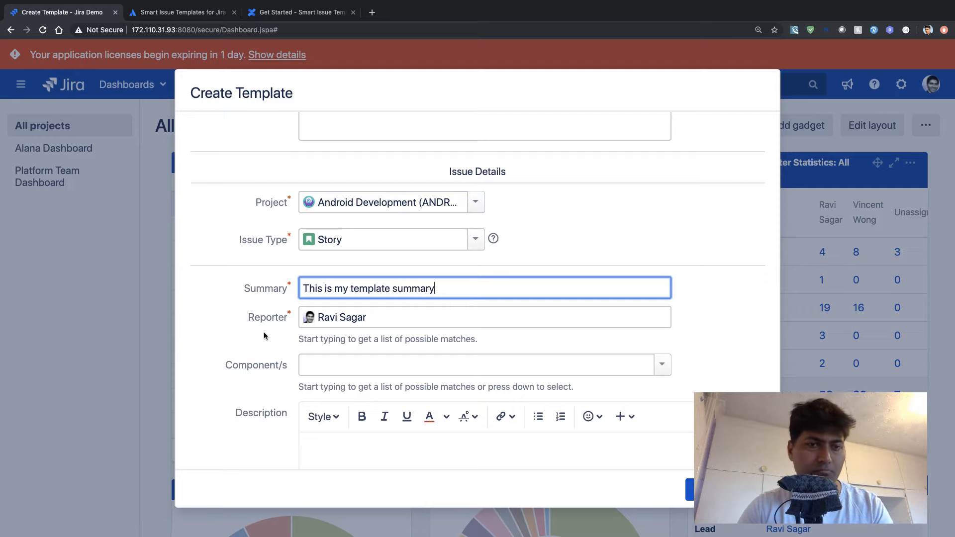
- Add the API component to the template's issue details
{"action": "scroll", "coordinate": [264, 333], "scroll_direction": "down", "scroll_amount": 2}
{"action": "left_click", "coordinate": [663, 278]}
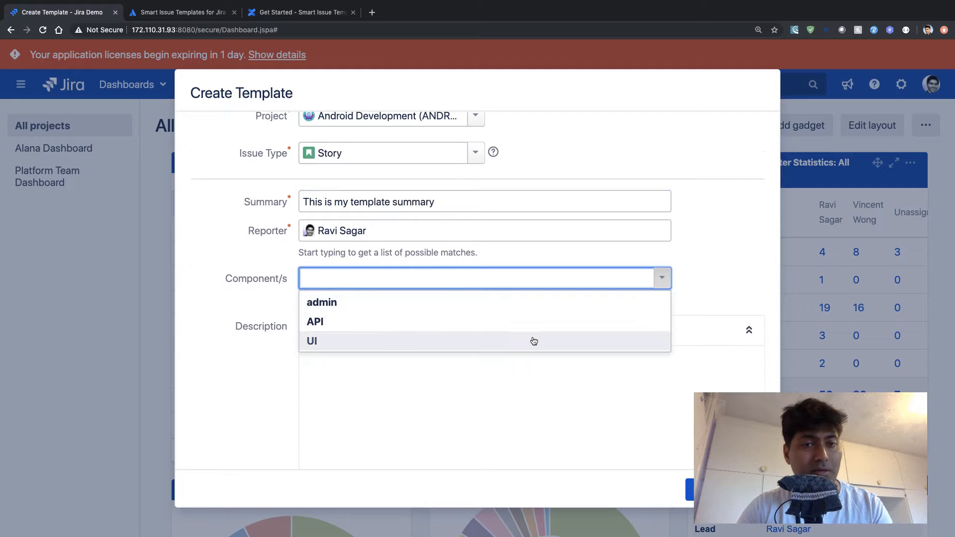
{"action": "left_click", "coordinate": [558, 319]}
- Enter "This is my template Description" as the issue description in the template's issue details
{"action": "left_click", "coordinate": [413, 416]}
{"action": "scroll", "coordinate": [423, 406], "scroll_direction": "down", "scroll_amount": 1}
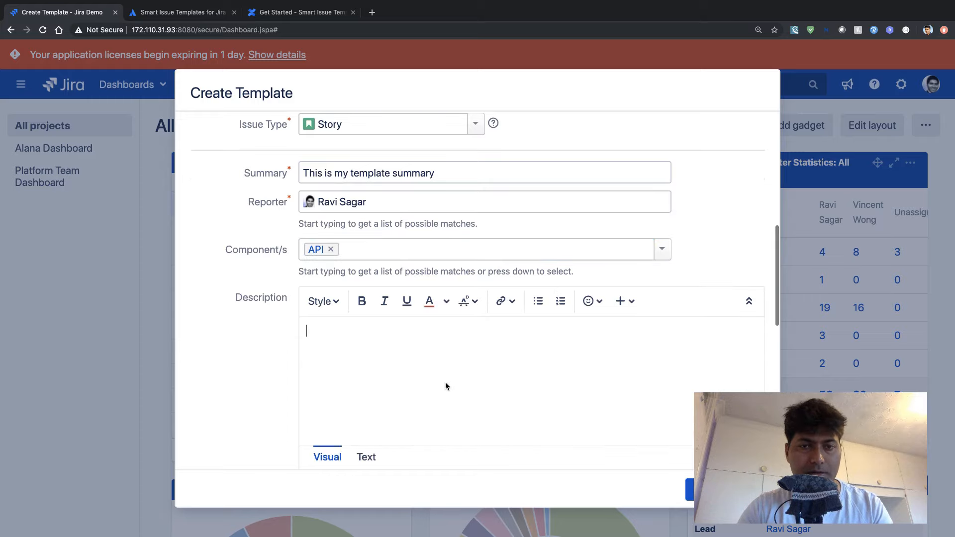
{"action": "type", "text": "This is my "}
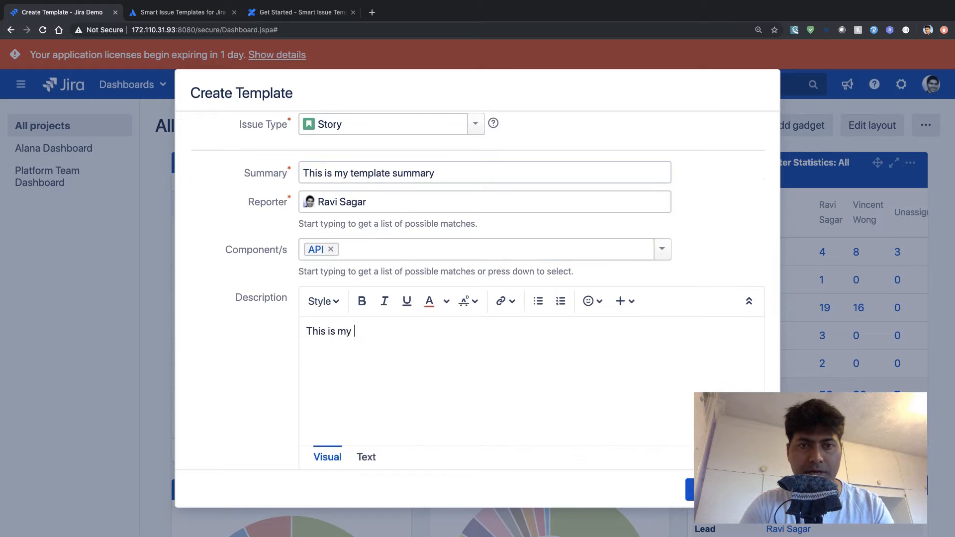
{"action": "type", "text": "template "}
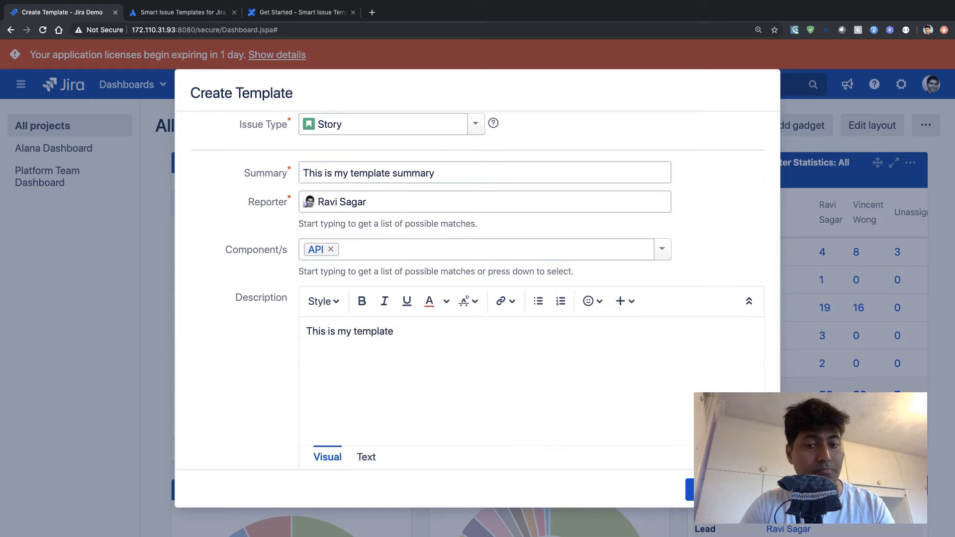
{"action": "type", "text": "De"}
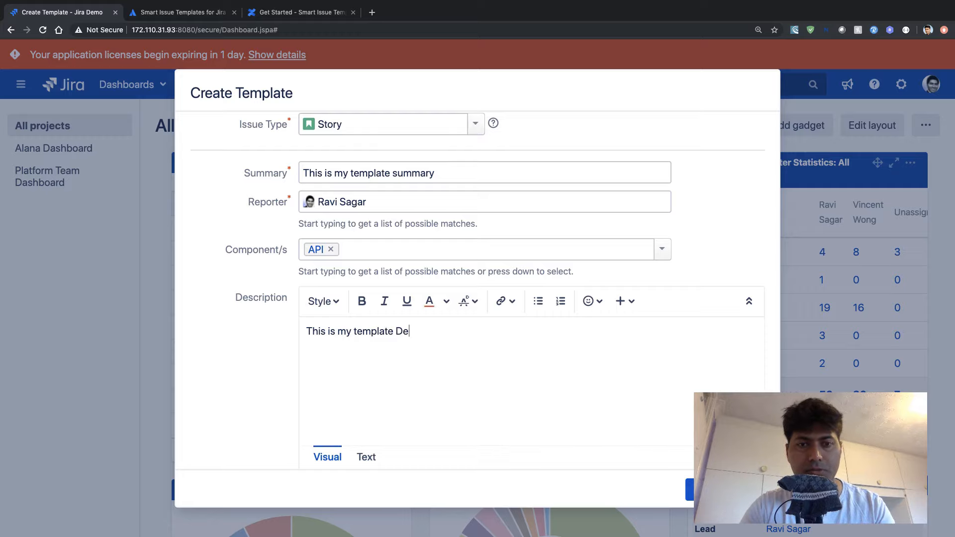
{"action": "type", "text": "scription"}
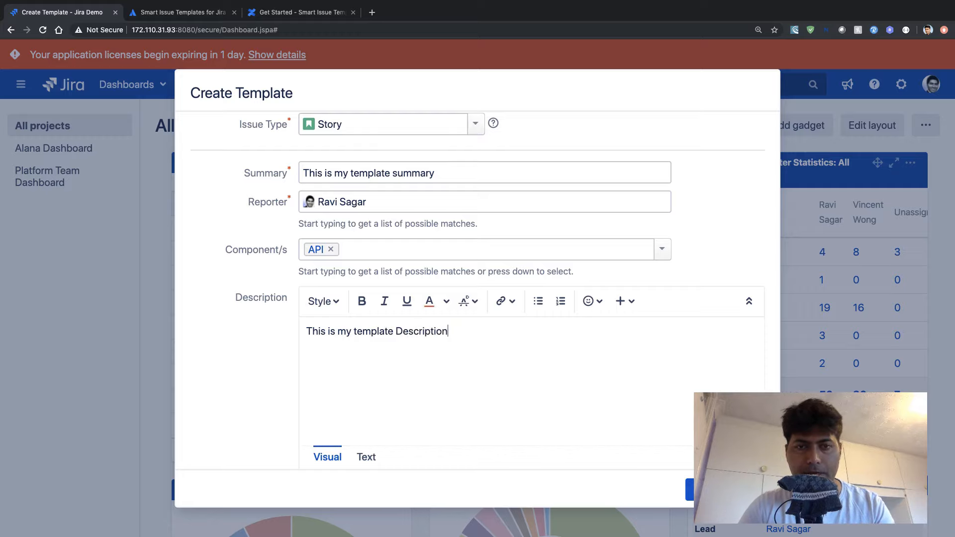
- Set the fix version in the template's issue details to Android Version 2.0
{"action": "scroll", "coordinate": [485, 290], "scroll_direction": "down", "scroll_amount": 5}
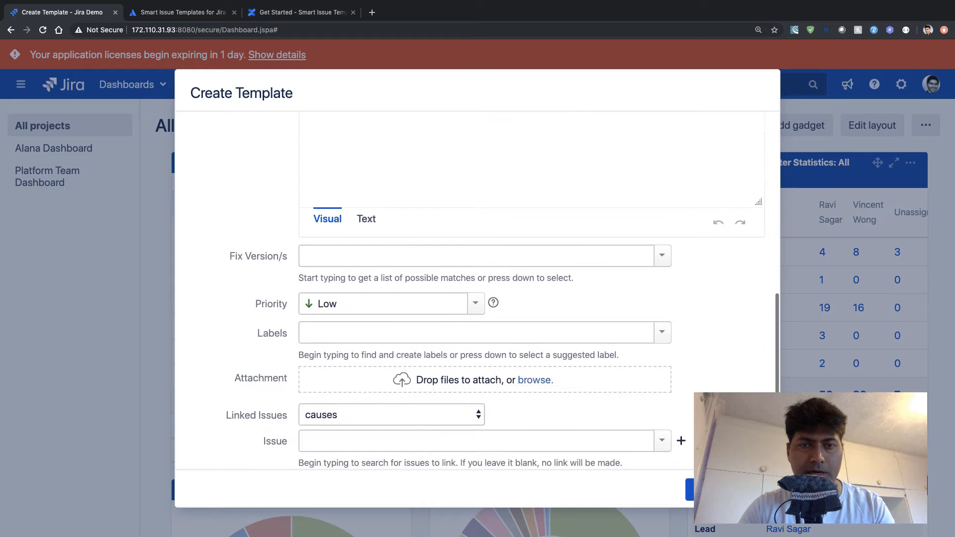
{"action": "left_click", "coordinate": [663, 256]}
{"action": "left_click", "coordinate": [611, 316]}
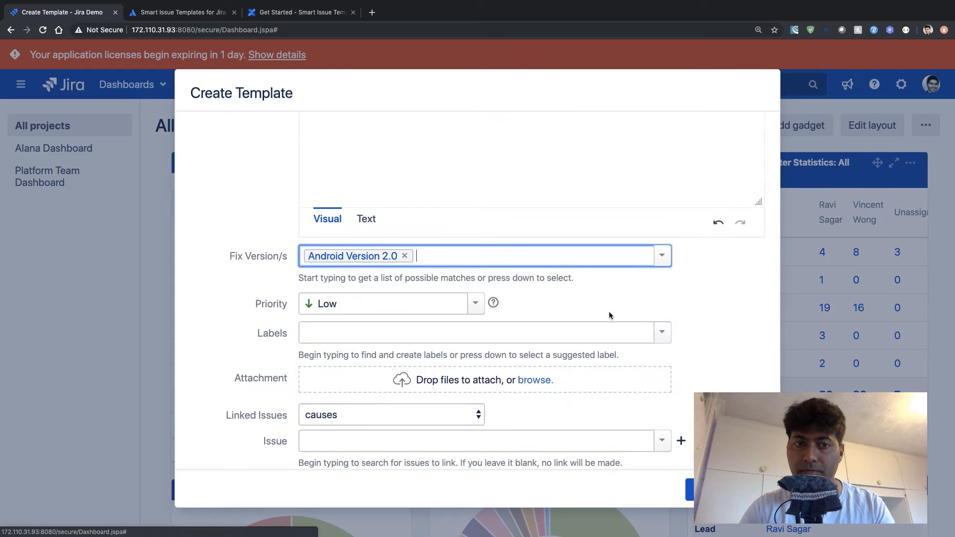
- Add a new label "Template" to the template's issue details
{"action": "left_click", "coordinate": [659, 334]}
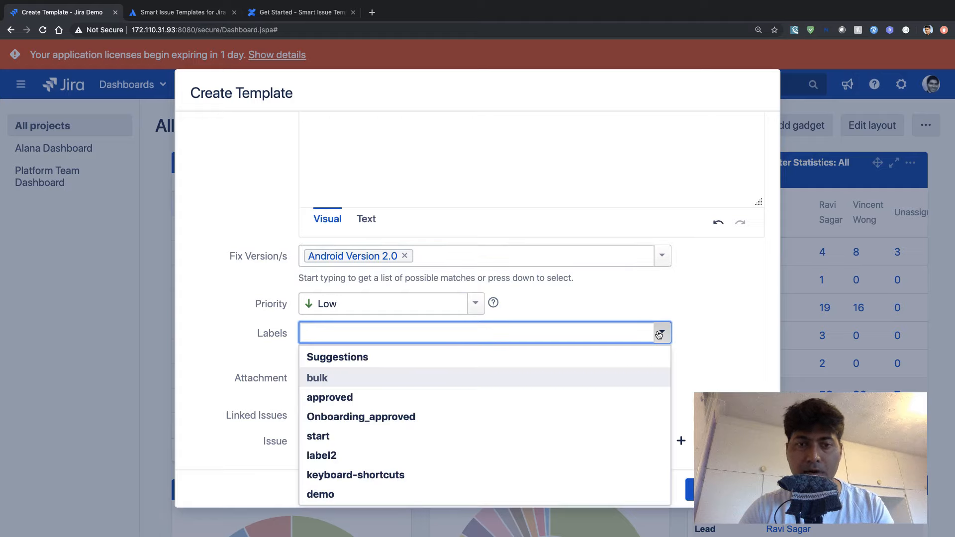
{"action": "type", "text": "Templ"}
{"action": "key", "text": "BackSpace"}
{"action": "key", "text": "BackSpace"}
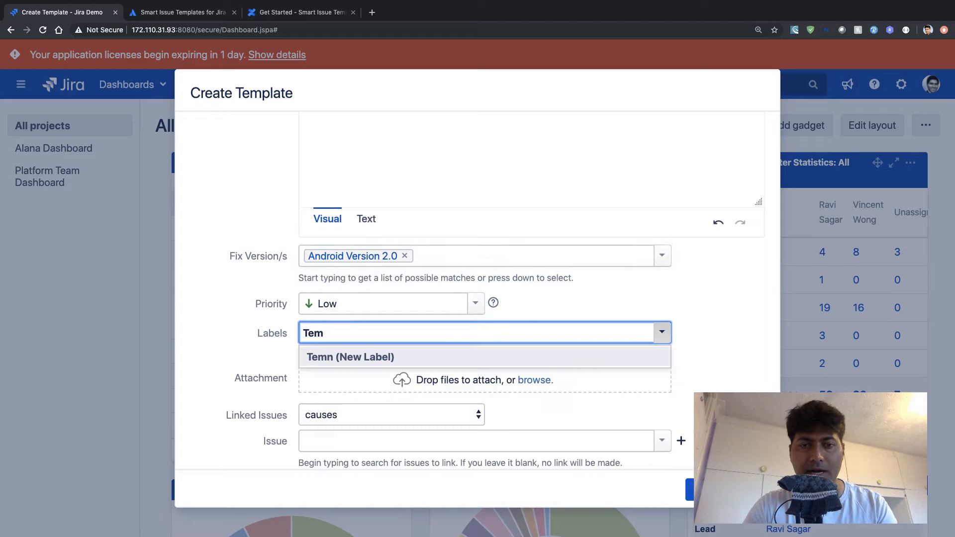
{"action": "type", "text": "plate"}
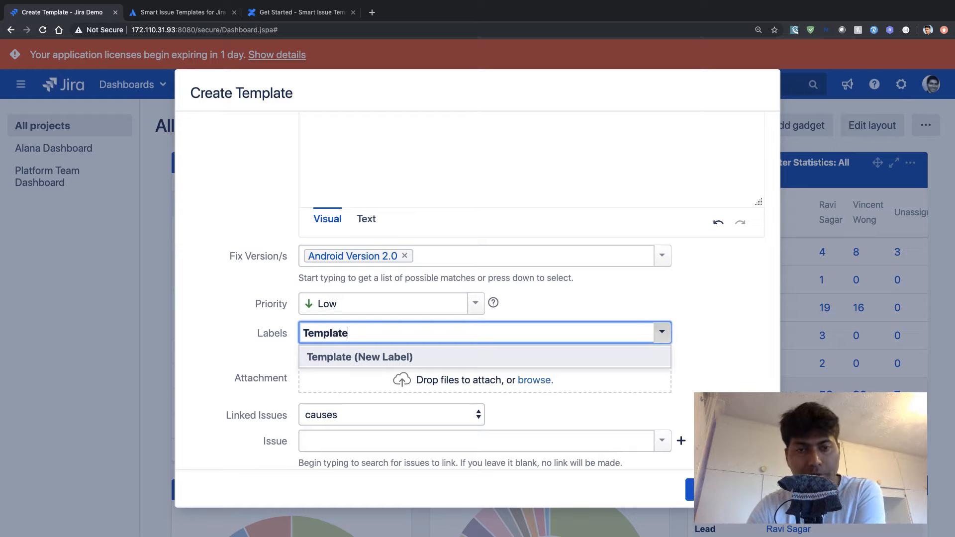
{"action": "key", "text": "Return"}
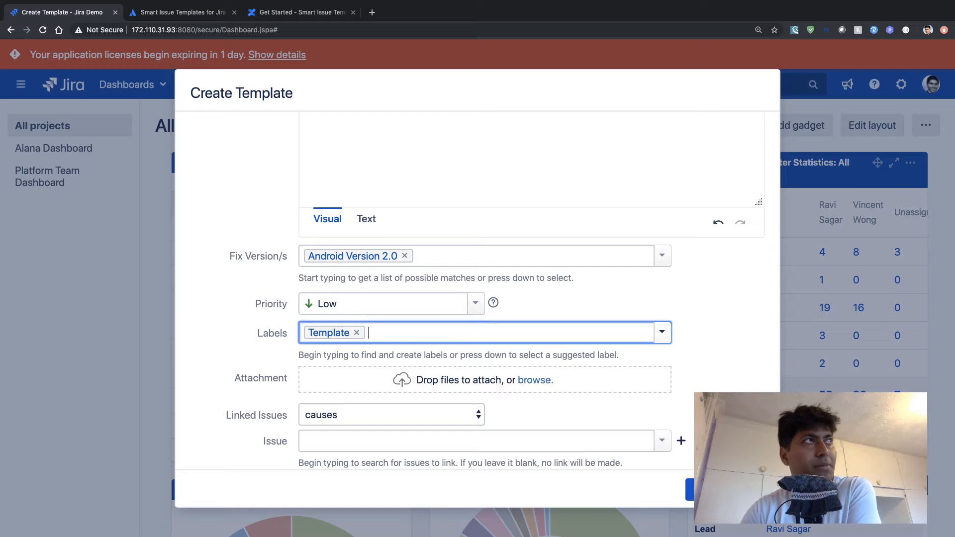
- Save the Story template, leaving the remaining issue fields at their defaults
{"action": "scroll", "coordinate": [477, 298], "scroll_direction": "down", "scroll_amount": 5}
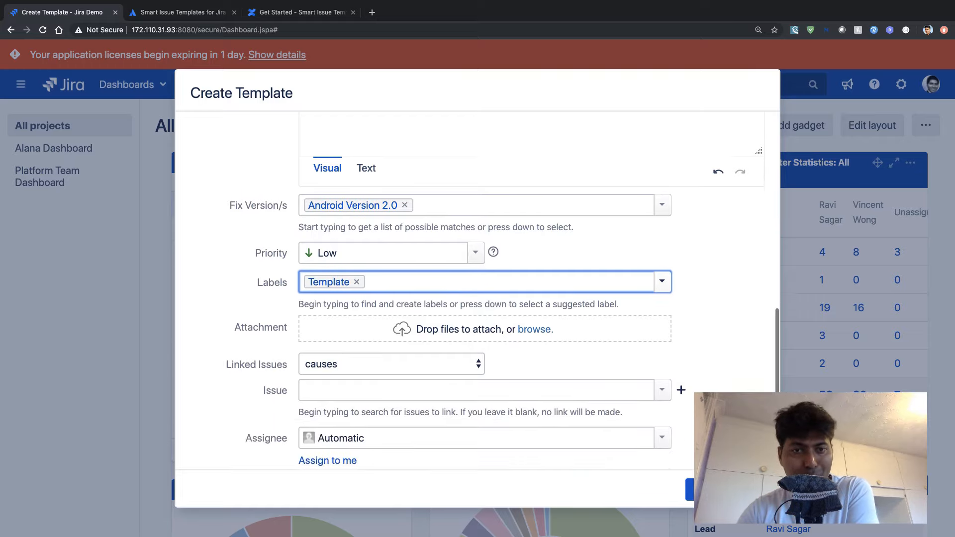
{"action": "scroll", "coordinate": [478, 291], "scroll_direction": "down", "scroll_amount": 5}
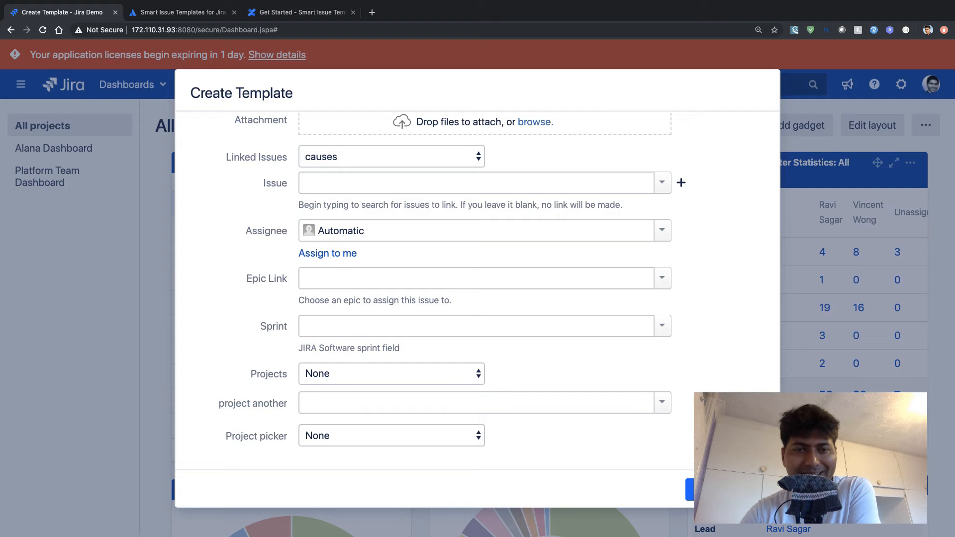
{"action": "left_click", "coordinate": [709, 490]}
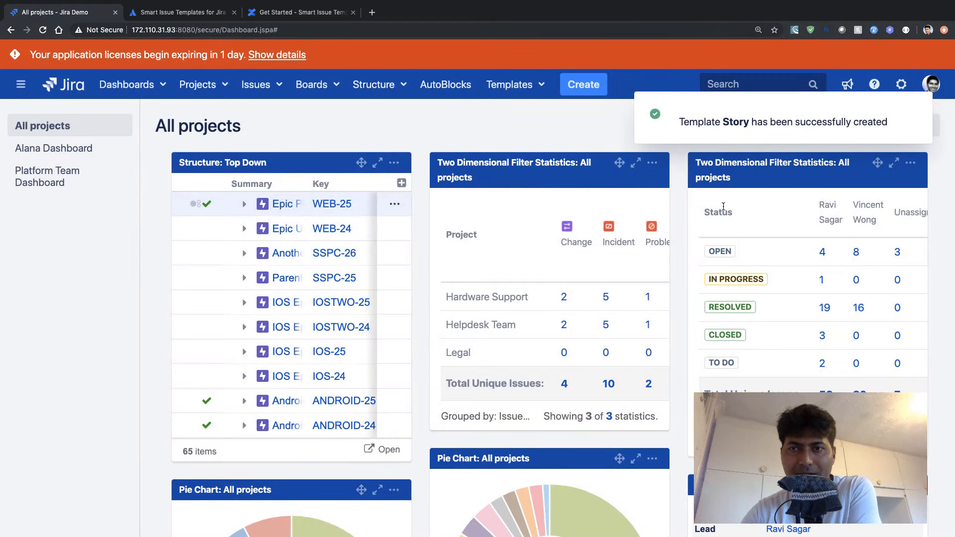
- Start another new template and set the project in its issue details to Helpdesk Team (HT)
{"action": "left_click", "coordinate": [512, 84]}
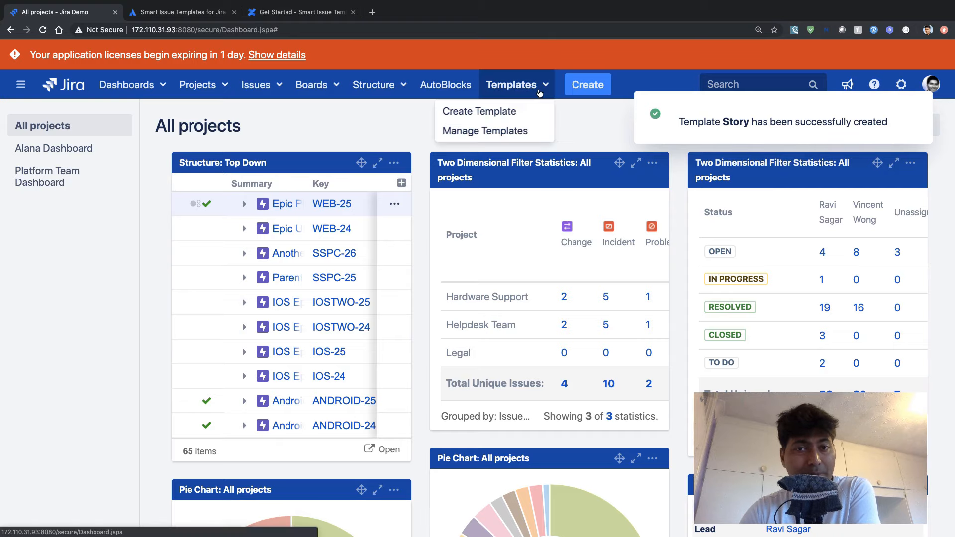
{"action": "left_click", "coordinate": [494, 110]}
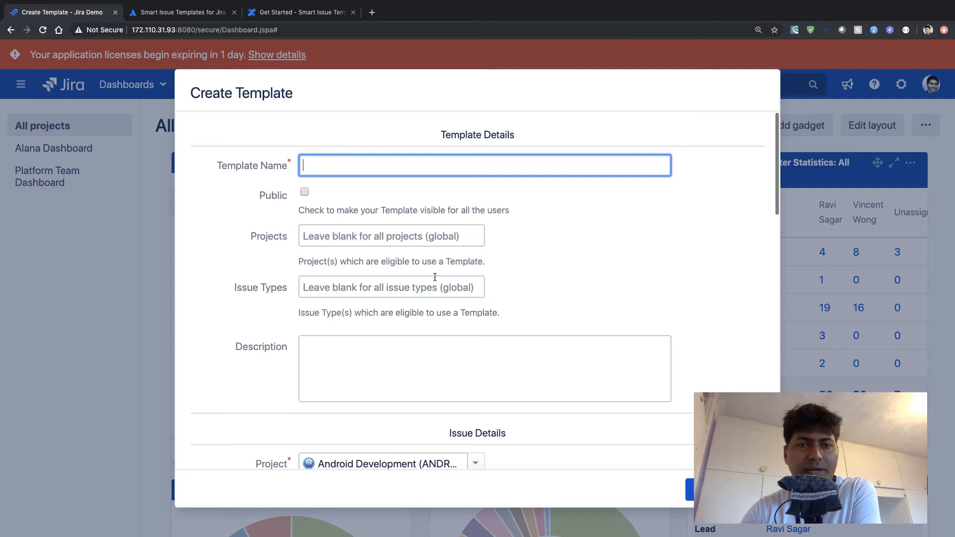
{"action": "scroll", "coordinate": [435, 276], "scroll_direction": "down", "scroll_amount": 4}
{"action": "left_click", "coordinate": [475, 273]}
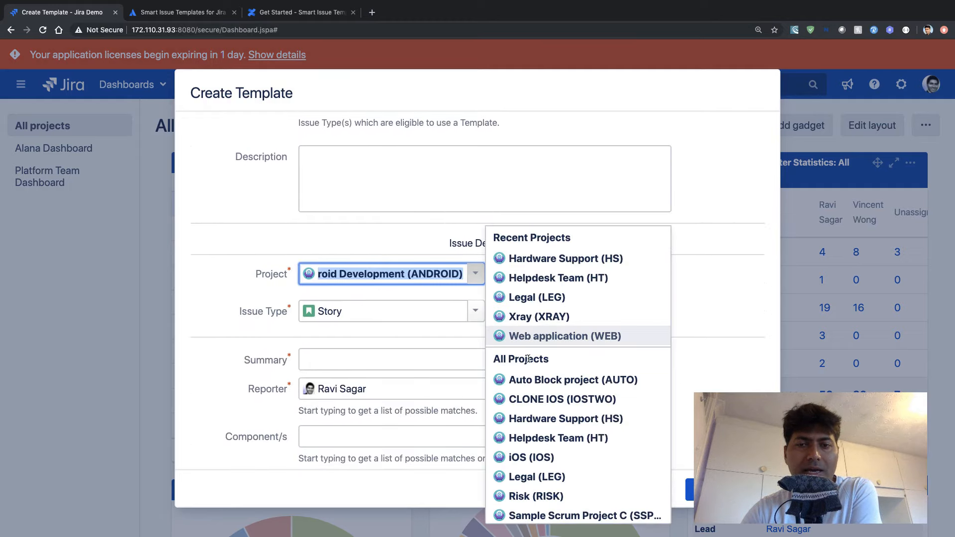
{"action": "left_click", "coordinate": [577, 277]}
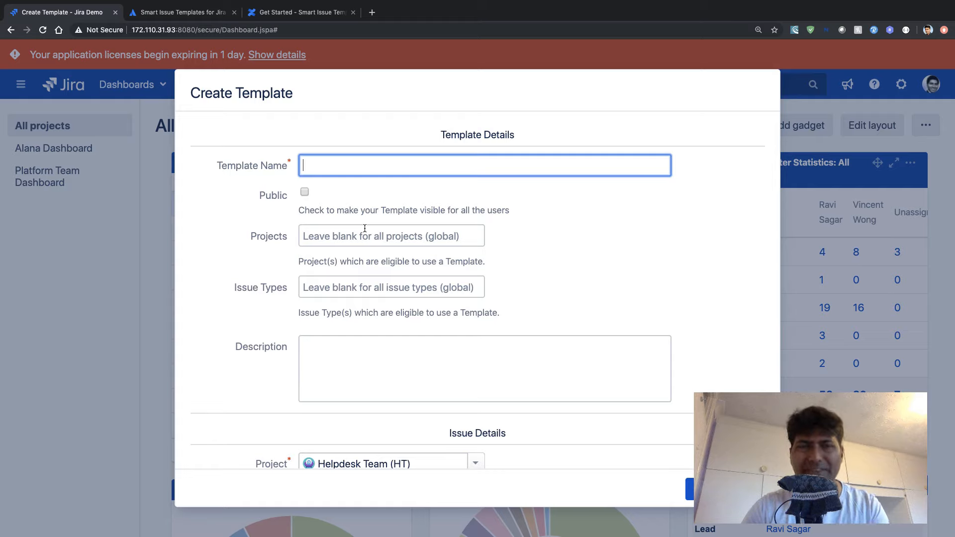
- Name the template "Generic Summary and Description"
{"action": "type", "text": "Ge"}
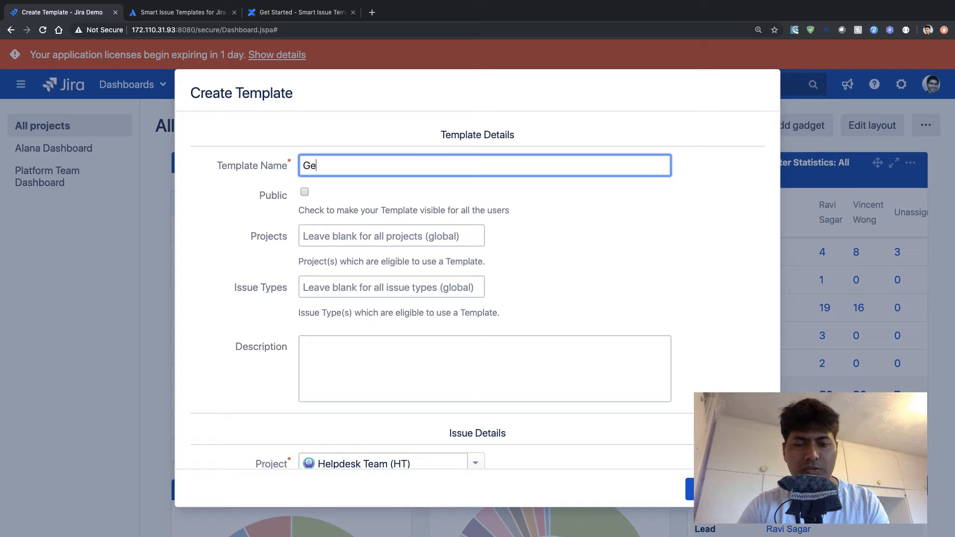
{"action": "type", "text": "neric"}
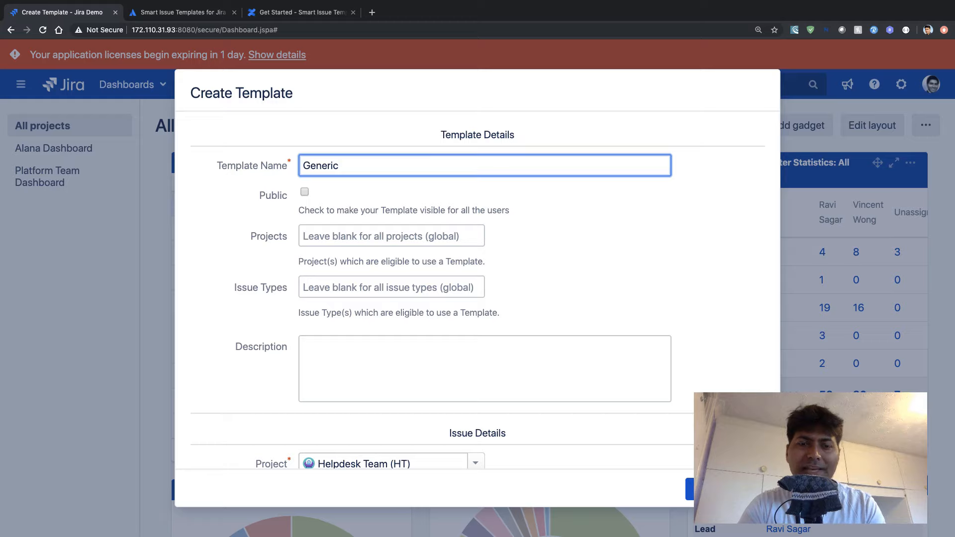
{"action": "type", "text": " Summary and "}
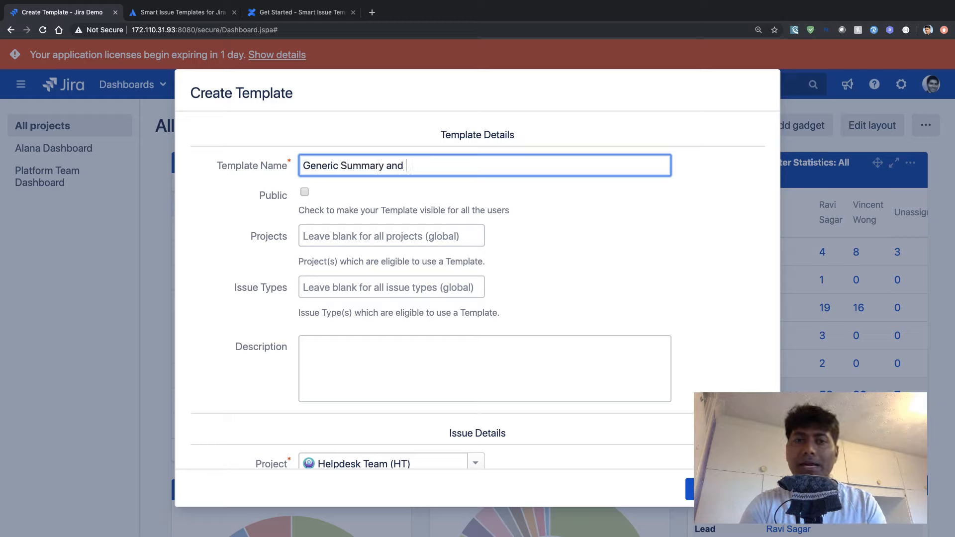
{"action": "type", "text": "Descriptio n"}
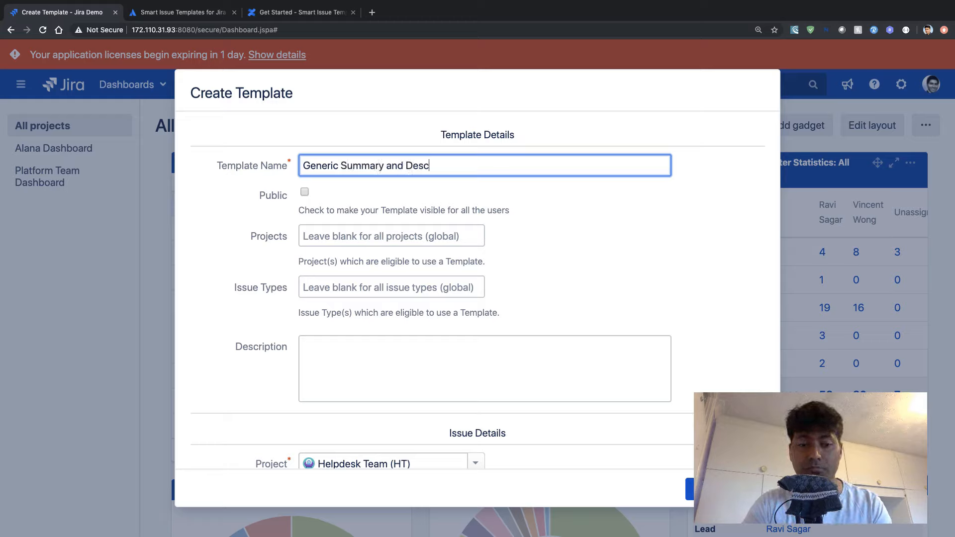
{"action": "key", "text": "BackSpace"}
{"action": "key", "text": "BackSpace"}
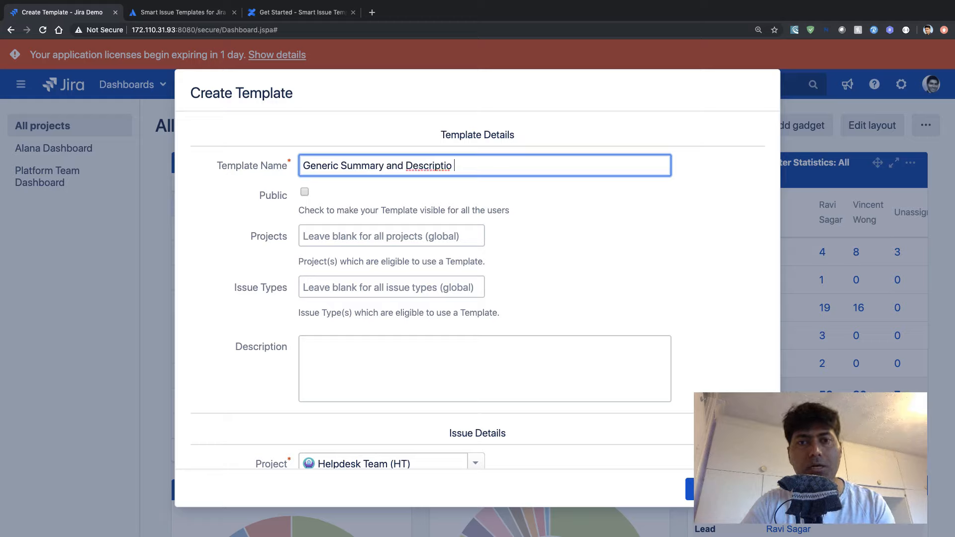
{"action": "type", "text": "n"}
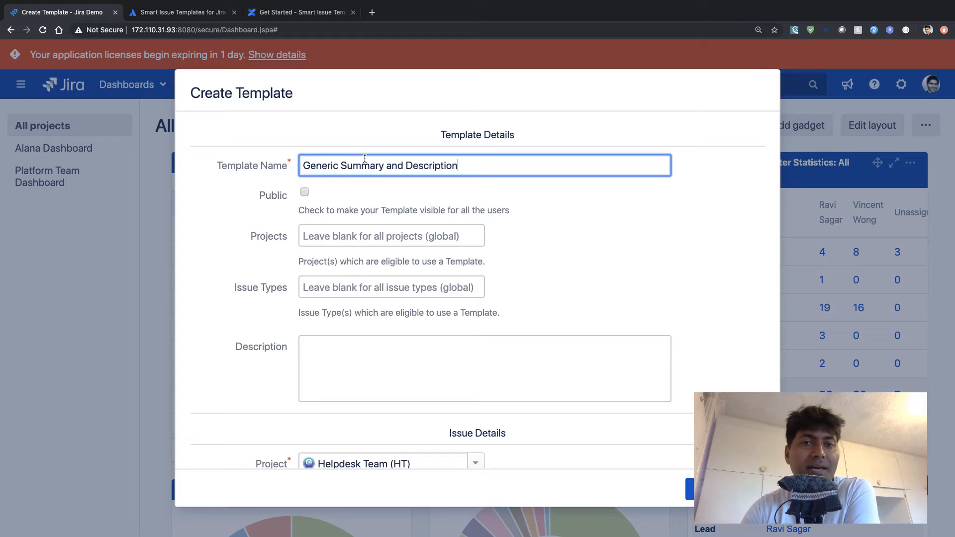
- Set the issue type in the issue details to Incident and enter "Generic Summary" as the template name
{"action": "scroll", "coordinate": [365, 159], "scroll_direction": "down", "scroll_amount": 5}
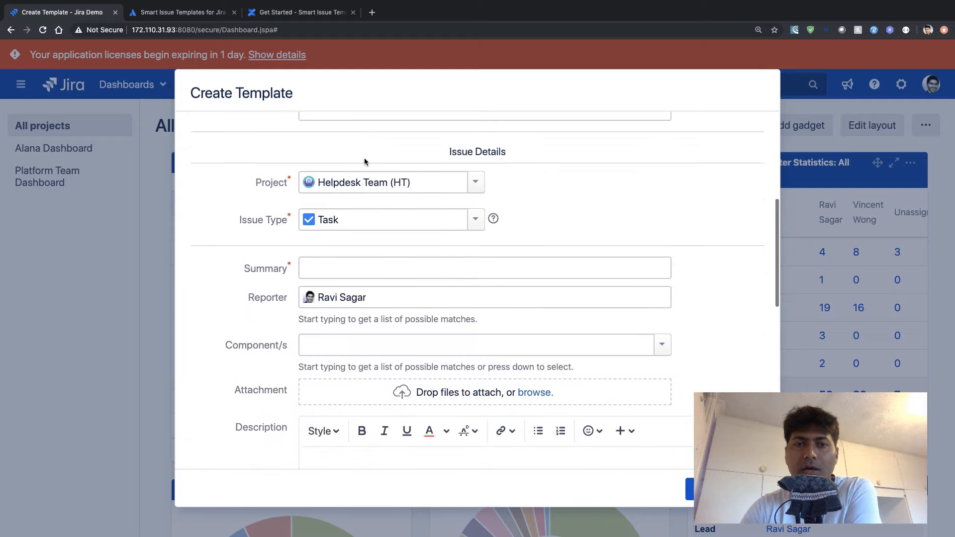
{"action": "scroll", "coordinate": [364, 159], "scroll_direction": "down", "scroll_amount": 1}
{"action": "left_click", "coordinate": [473, 211]}
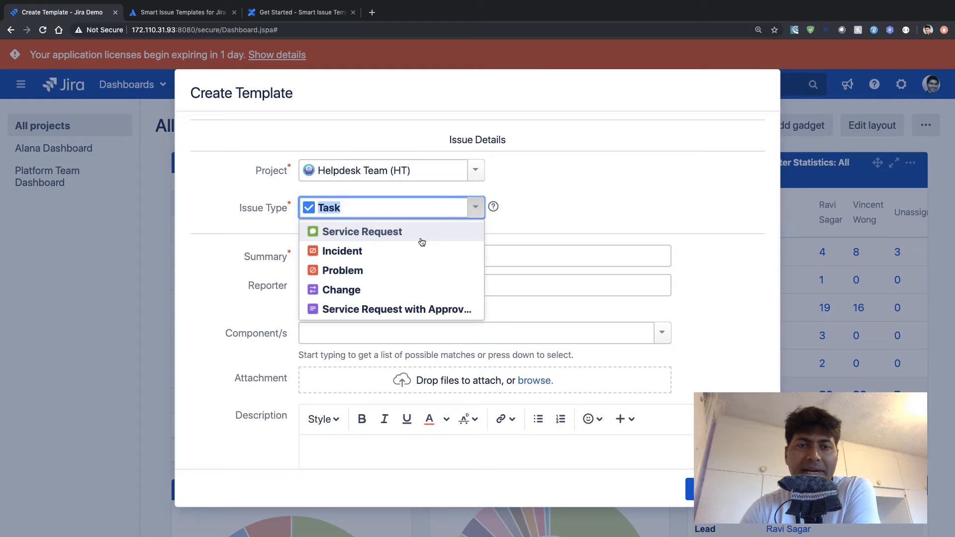
{"action": "left_click", "coordinate": [408, 256]}
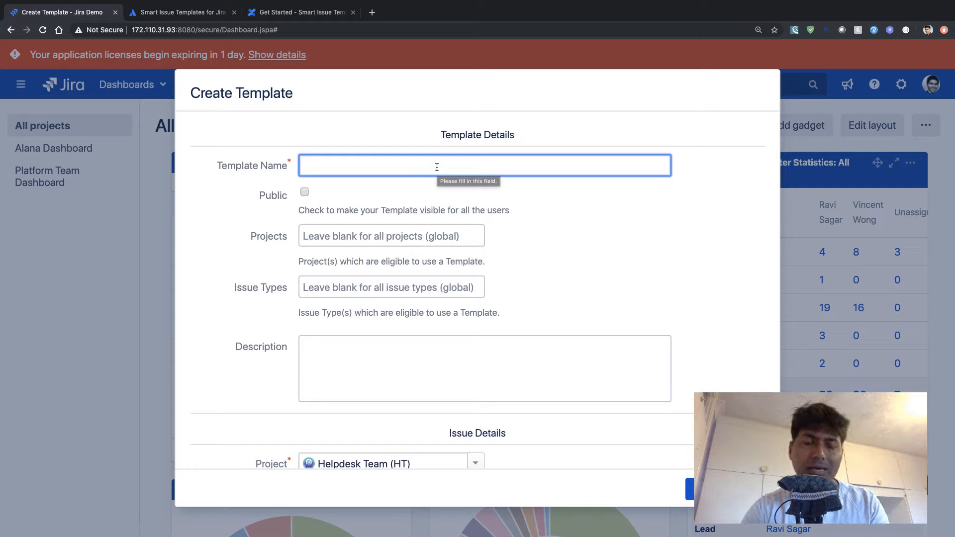
{"action": "type", "text": "Gene"}
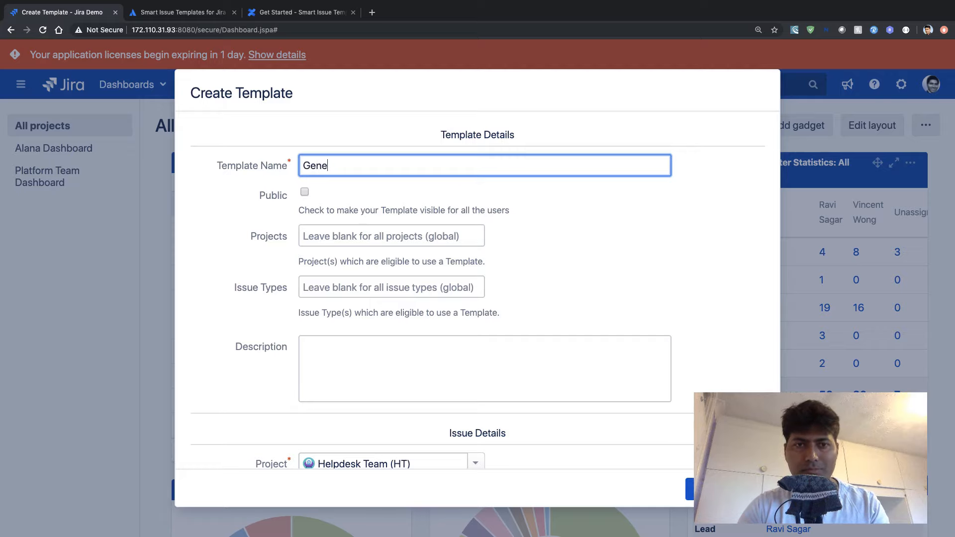
{"action": "type", "text": "ric Summary"}
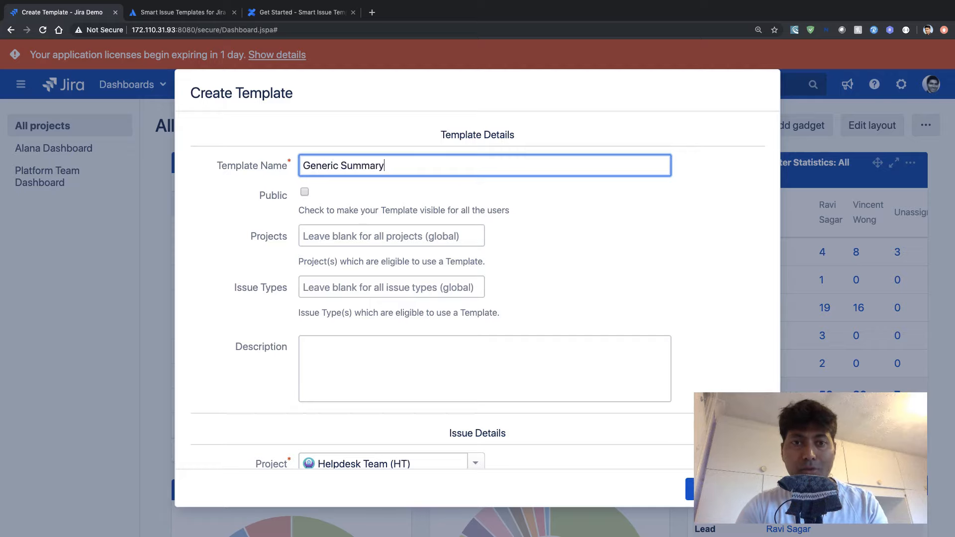
- Fill in the issue summary in the template's issue details with "Generic Summary"
{"action": "scroll", "coordinate": [478, 298], "scroll_direction": "down", "scroll_amount": 2}
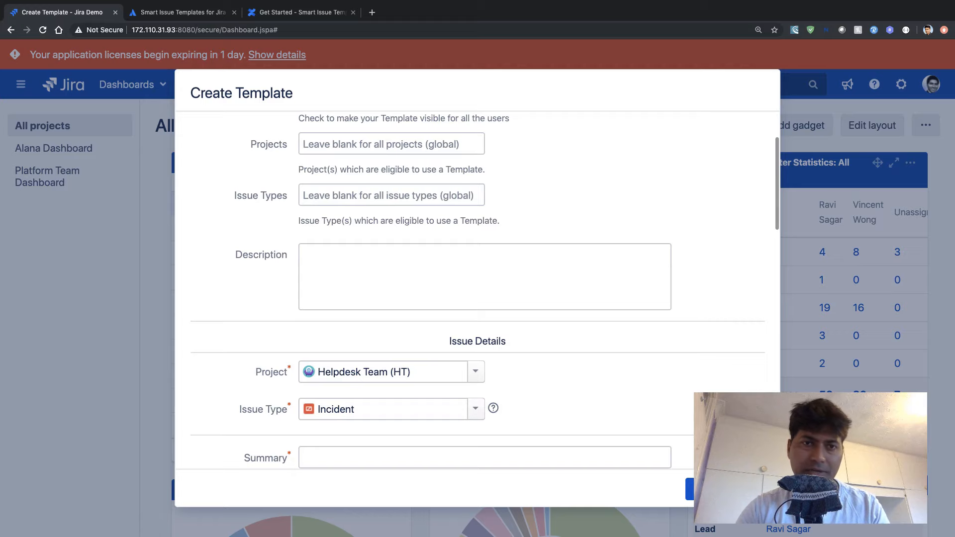
{"action": "scroll", "coordinate": [478, 298], "scroll_direction": "down", "scroll_amount": 4}
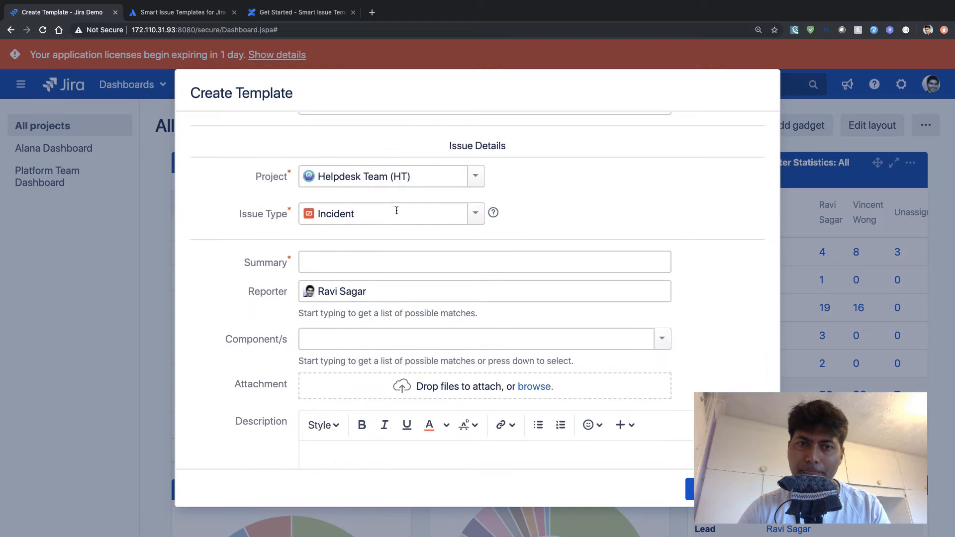
{"action": "scroll", "coordinate": [397, 210], "scroll_direction": "down", "scroll_amount": 2}
{"action": "left_click", "coordinate": [394, 195]}
{"action": "type", "text": "G"}
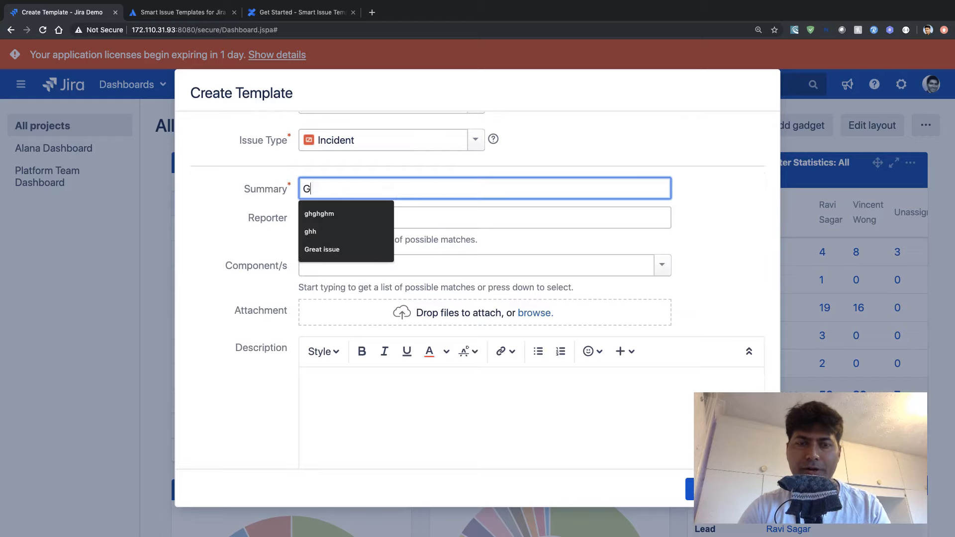
{"action": "type", "text": "eneric Sum"}
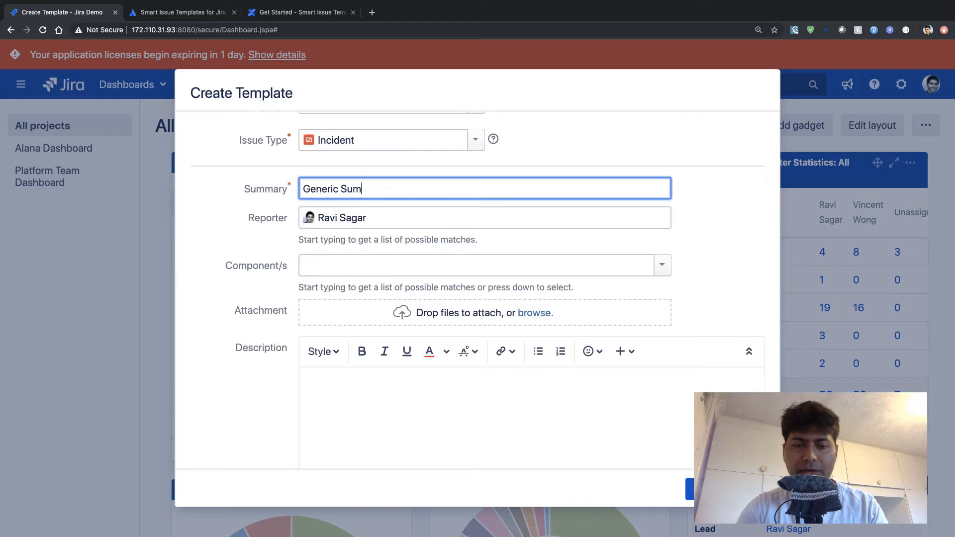
{"action": "type", "text": "mary"}
- Enter "Generic Description" as the issue description in the template's issue details
{"action": "scroll", "coordinate": [374, 194], "scroll_direction": "down", "scroll_amount": 6}
{"action": "left_click", "coordinate": [373, 168]}
{"action": "type", "text": "Generic Descr"}
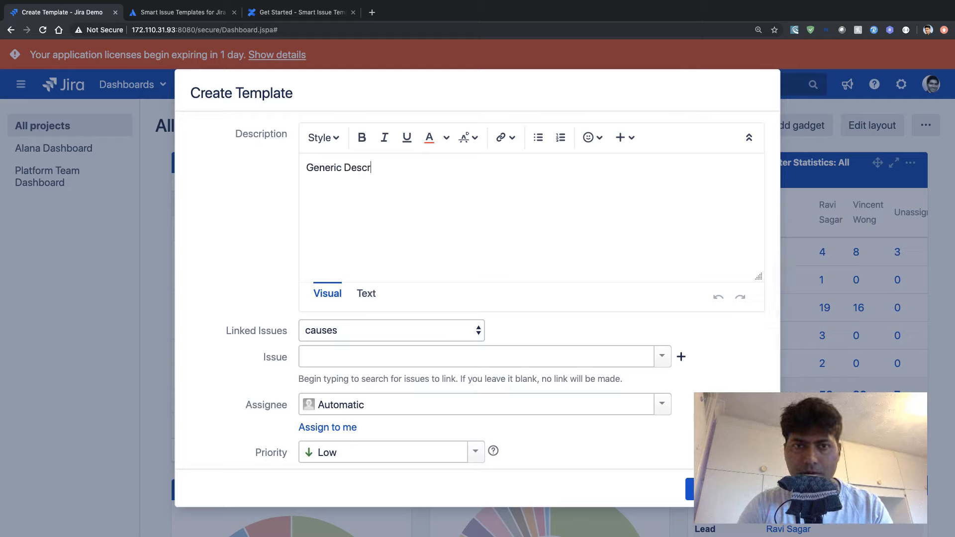
{"action": "type", "text": "iption"}
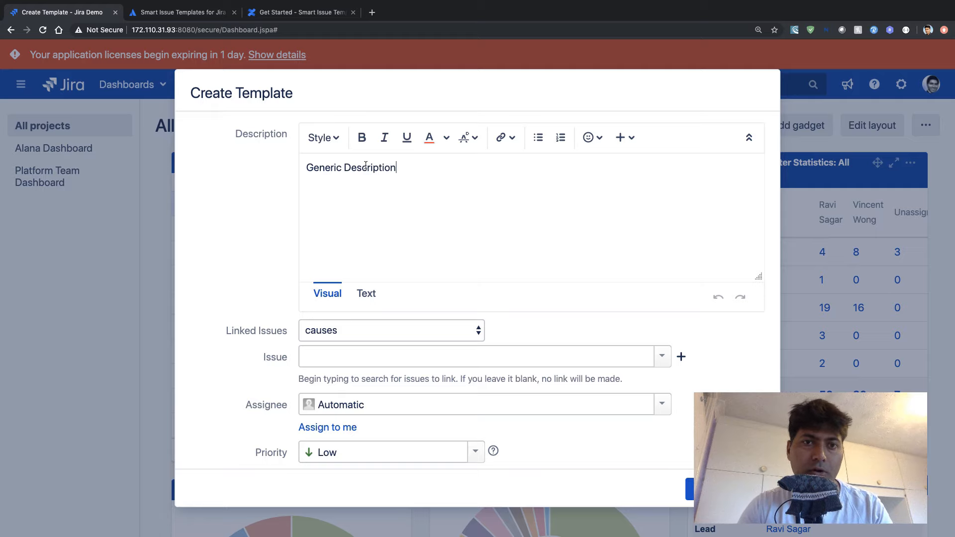
- Describe the template itself as "Generic template" in the template details, leaving its projects and issue types blank
{"action": "scroll", "coordinate": [253, 261], "scroll_direction": "up", "scroll_amount": 10}
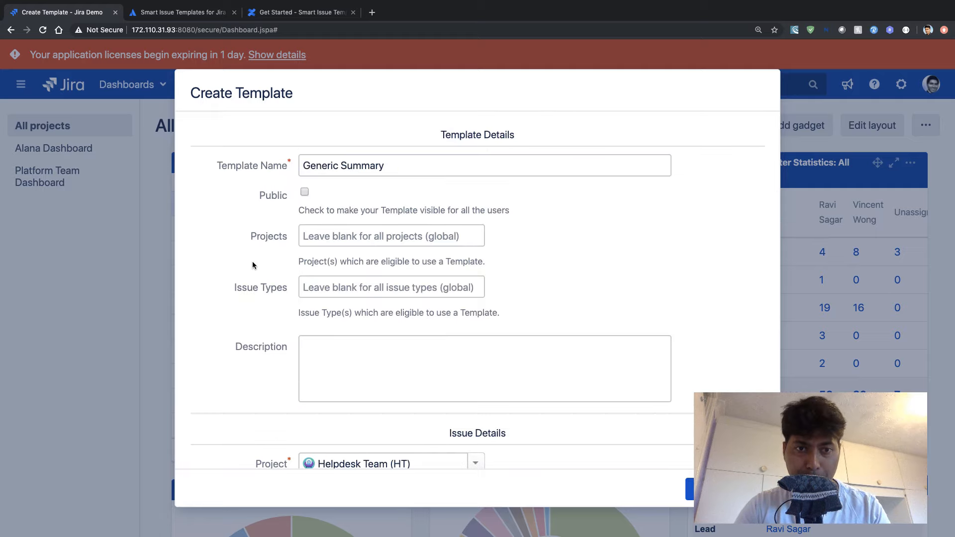
{"action": "scroll", "coordinate": [253, 265], "scroll_direction": "down", "scroll_amount": 3}
{"action": "left_click", "coordinate": [360, 232]}
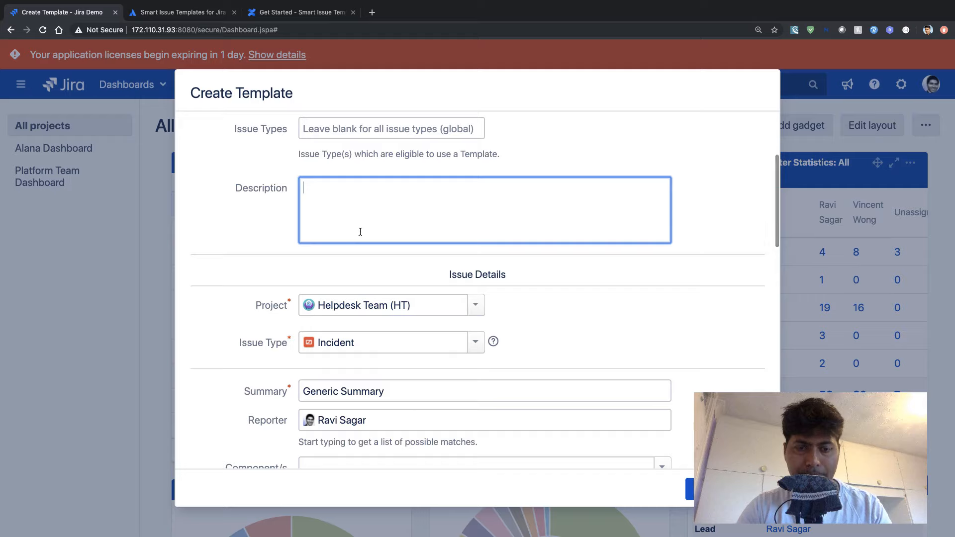
{"action": "type", "text": "Generic "}
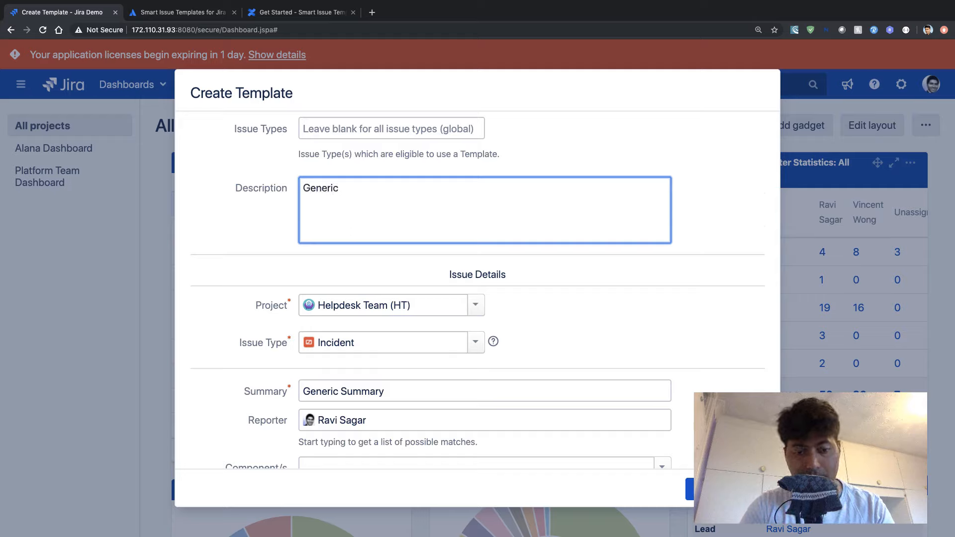
{"action": "type", "text": "tempalte"}
{"action": "key", "text": "BackSpace"}
{"action": "key", "text": "BackSpace"}
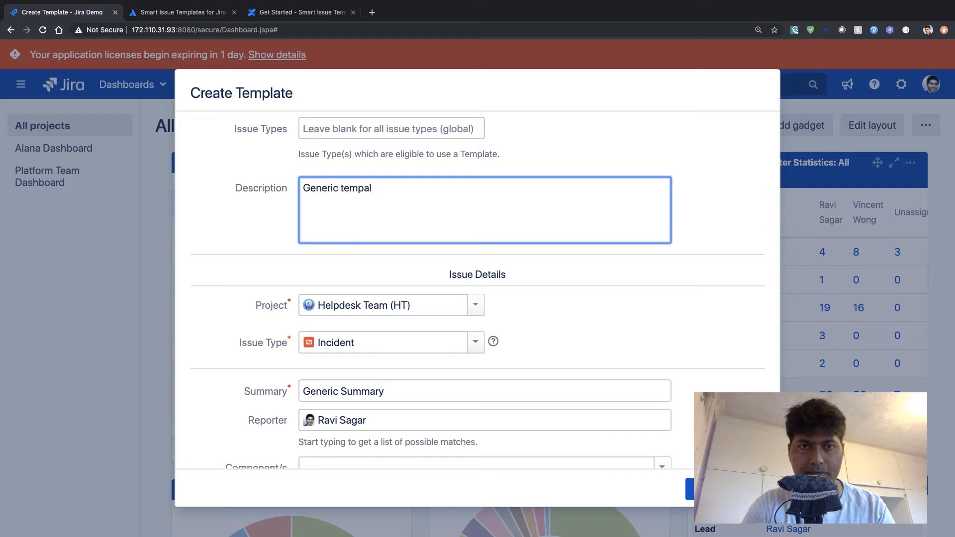
{"action": "key", "text": "BackSpace"}
{"action": "key", "text": "BackSpace"}
{"action": "type", "text": "late"}
{"action": "scroll", "coordinate": [485, 293], "scroll_direction": "up", "scroll_amount": 3}
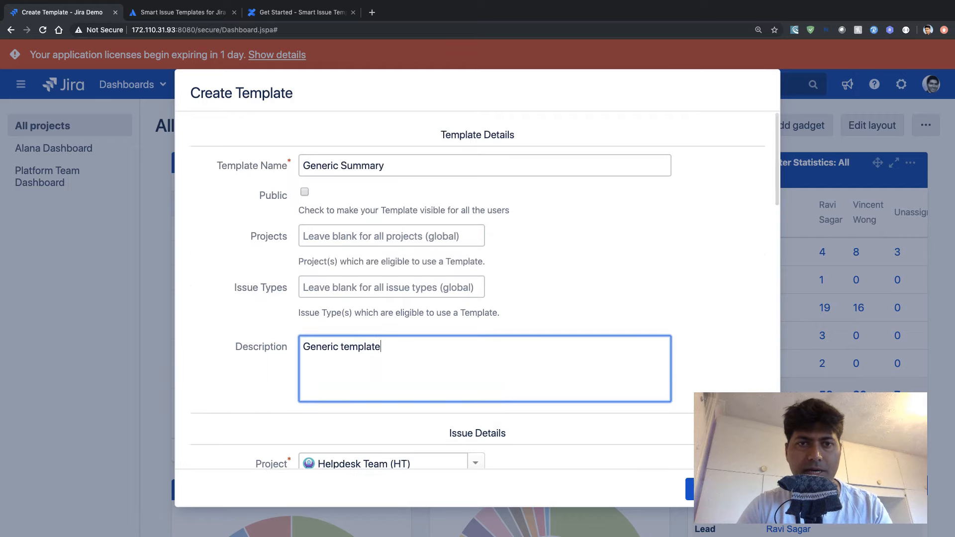
- Extend the template name to "Generic Summary and Description" and create the template
{"action": "left_click", "coordinate": [465, 166]}
{"action": "type", "text": "and Descriptio"}
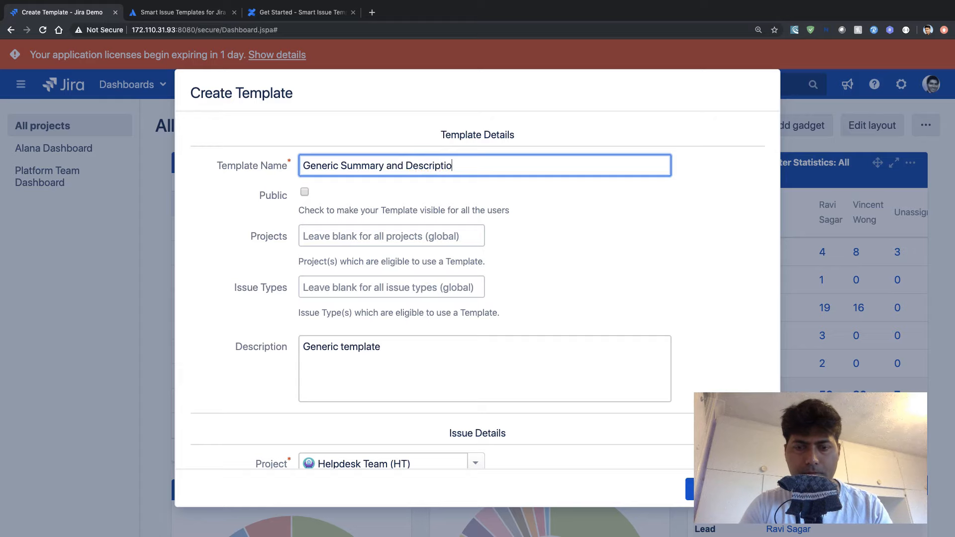
{"action": "type", "text": "n"}
{"action": "key", "text": "Return"}
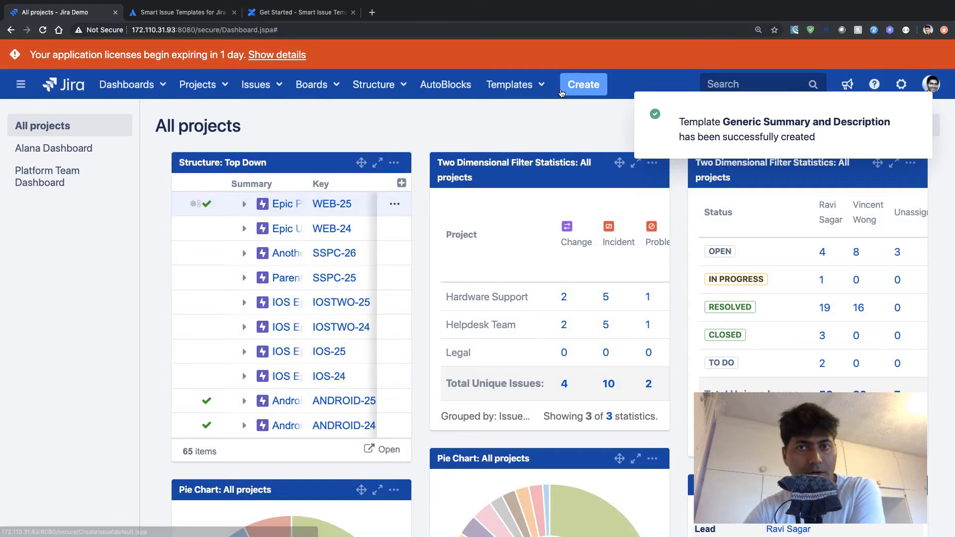
- Start a new issue and compare the templates offered for the Helpdesk Team and Legal projects
{"action": "left_click", "coordinate": [585, 81]}
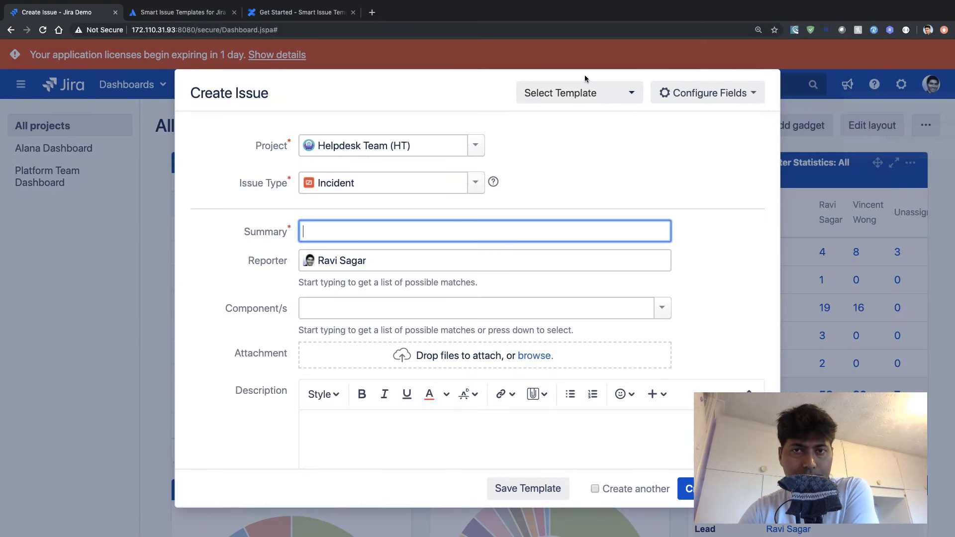
{"action": "left_click", "coordinate": [630, 97]}
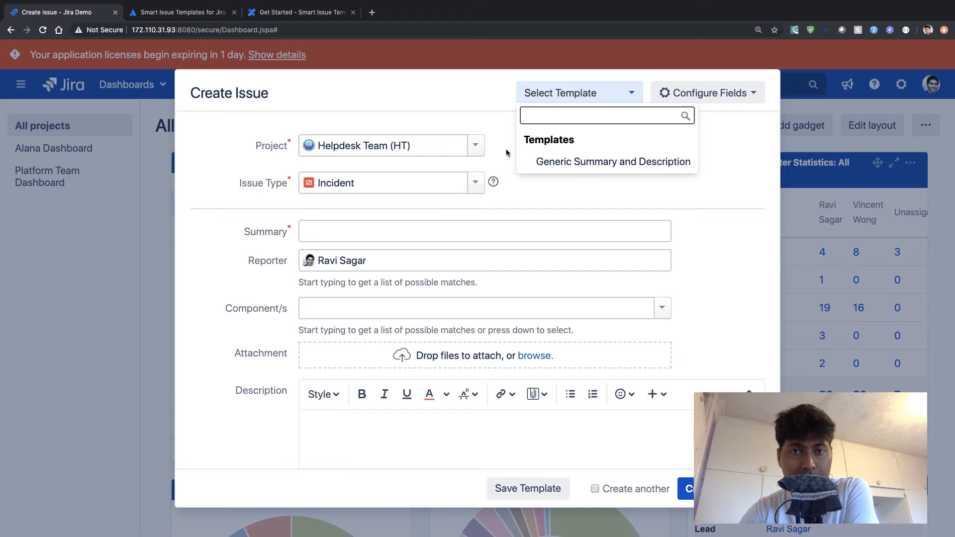
{"action": "left_click", "coordinate": [474, 148]}
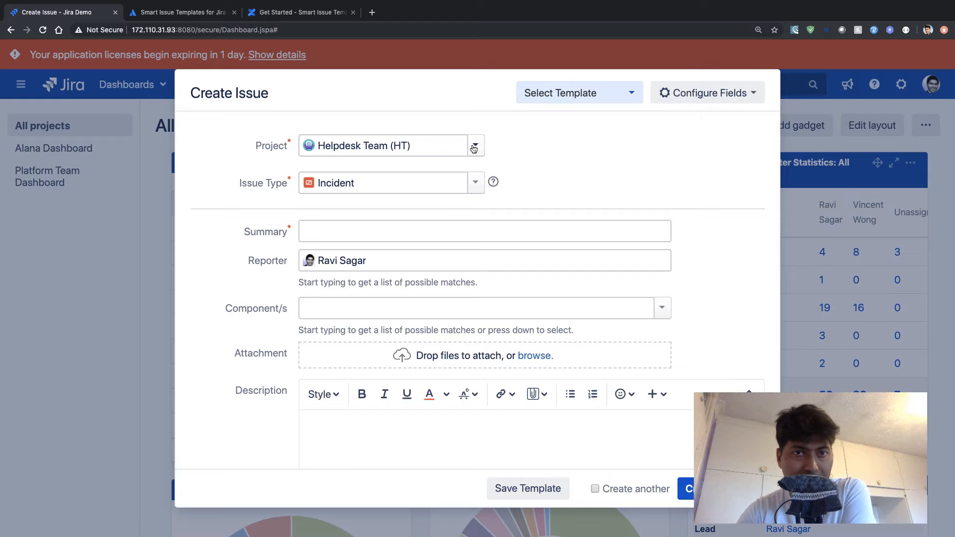
{"action": "left_click", "coordinate": [475, 146]}
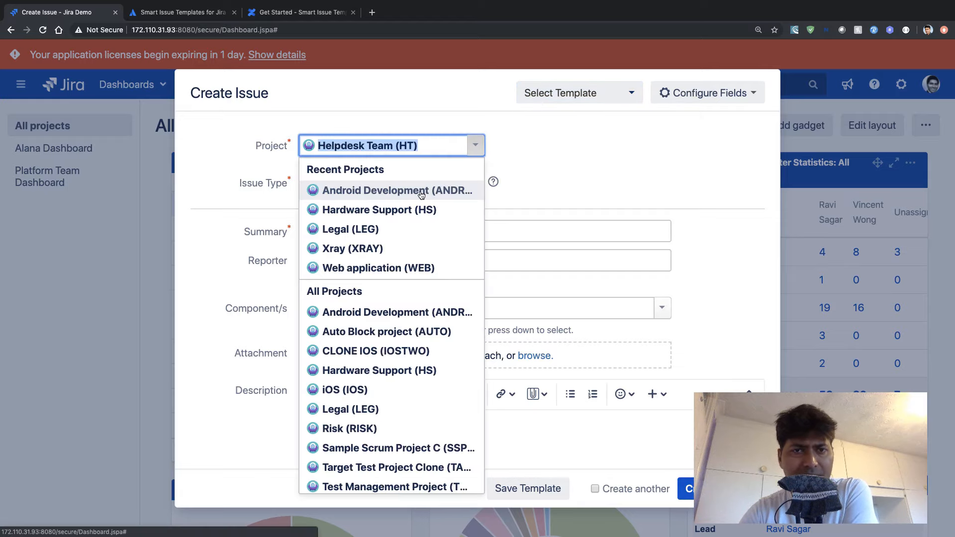
{"action": "left_click", "coordinate": [391, 230]}
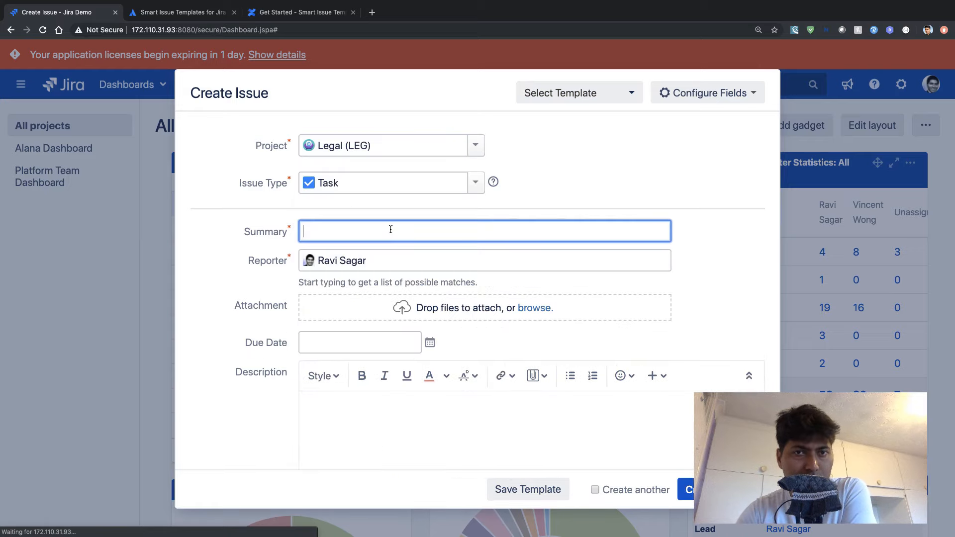
{"action": "left_click", "coordinate": [617, 96]}
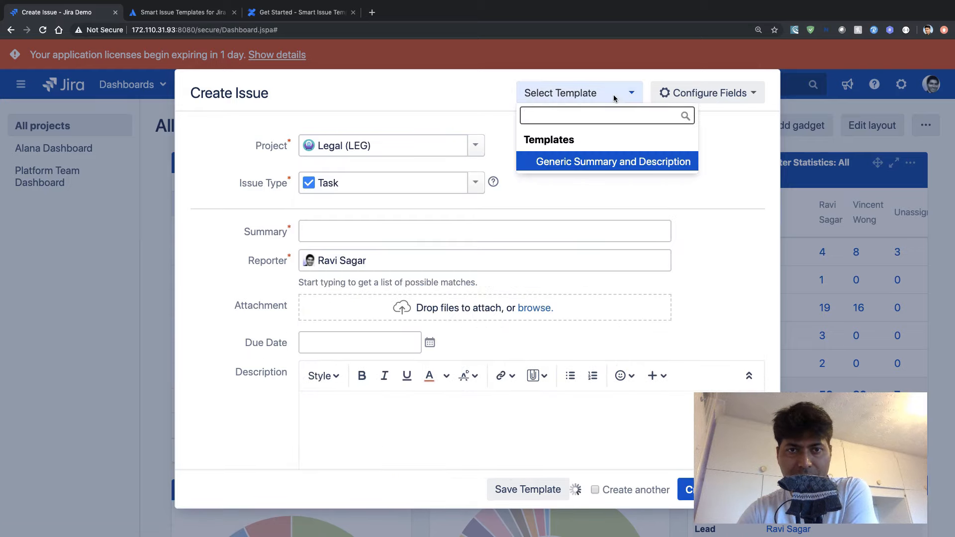
- Switch the new issue's project to Android Development, check the templates offered, and set the issue type to Story
{"action": "left_click", "coordinate": [476, 140]}
{"action": "left_click", "coordinate": [474, 154]}
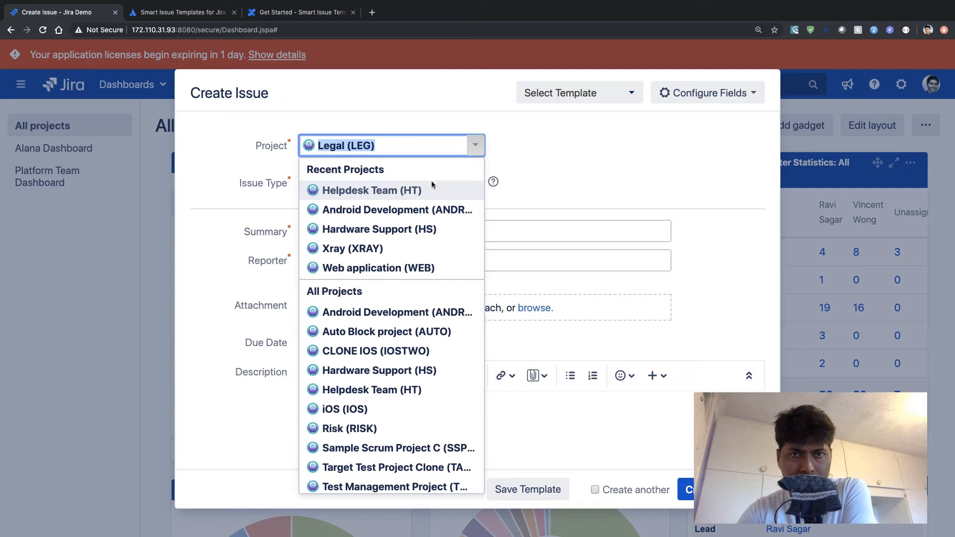
{"action": "left_click", "coordinate": [422, 209]}
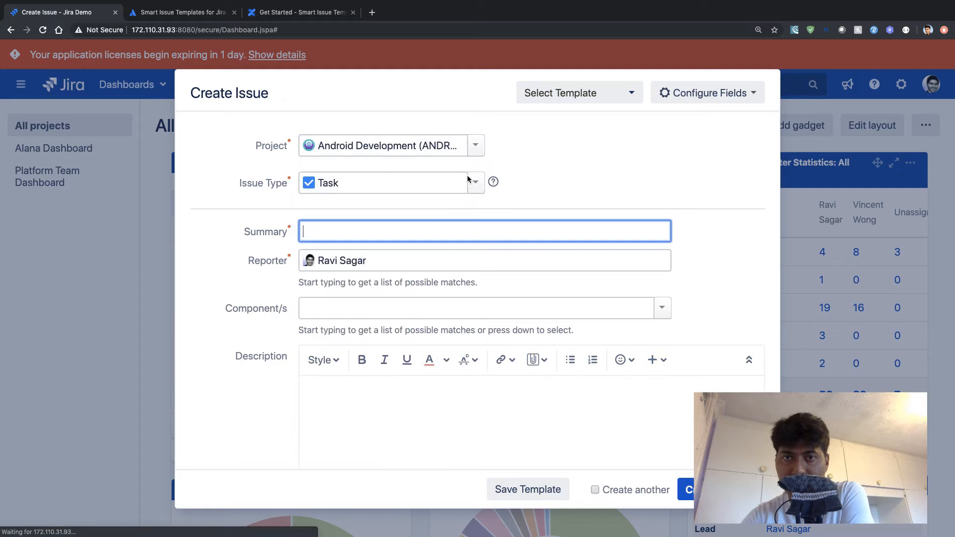
{"action": "left_click", "coordinate": [602, 94]}
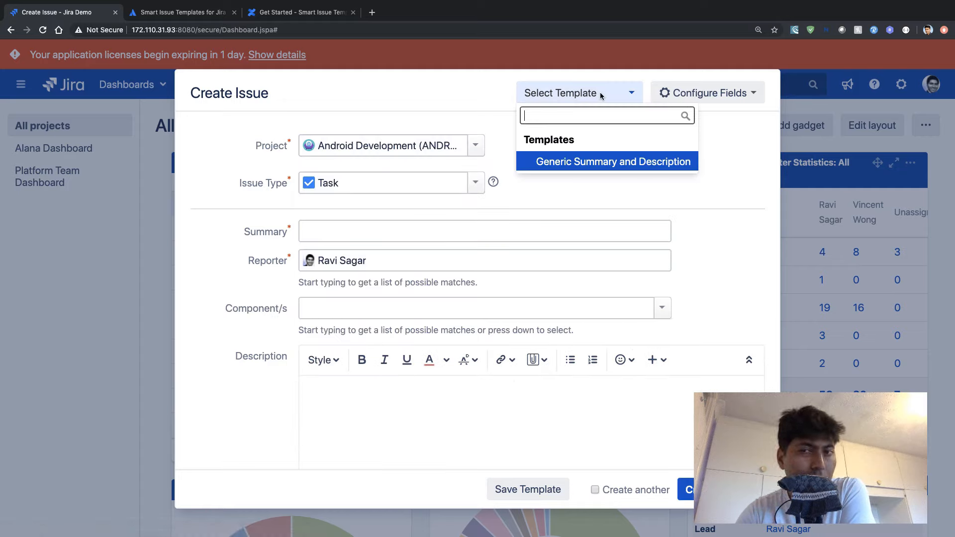
{"action": "left_click", "coordinate": [476, 183]}
{"action": "left_click", "coordinate": [406, 211]}
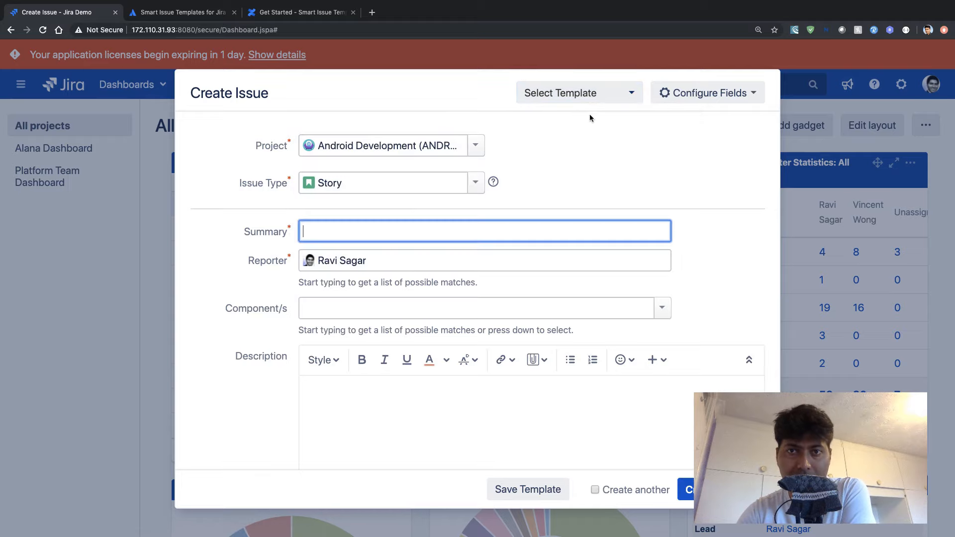
- Apply the Story template to the new issue and review the fields it fills in
{"action": "left_click", "coordinate": [623, 95]}
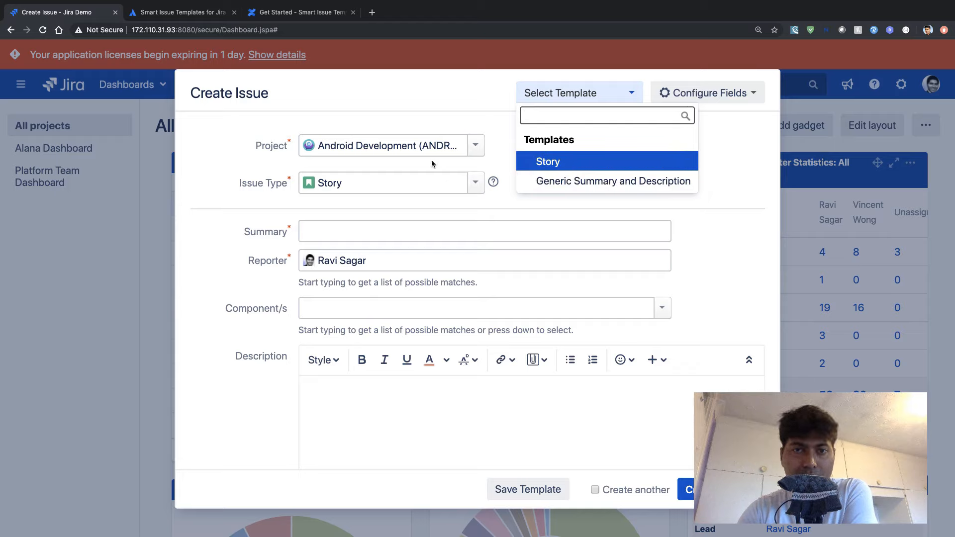
{"action": "left_click", "coordinate": [567, 163]}
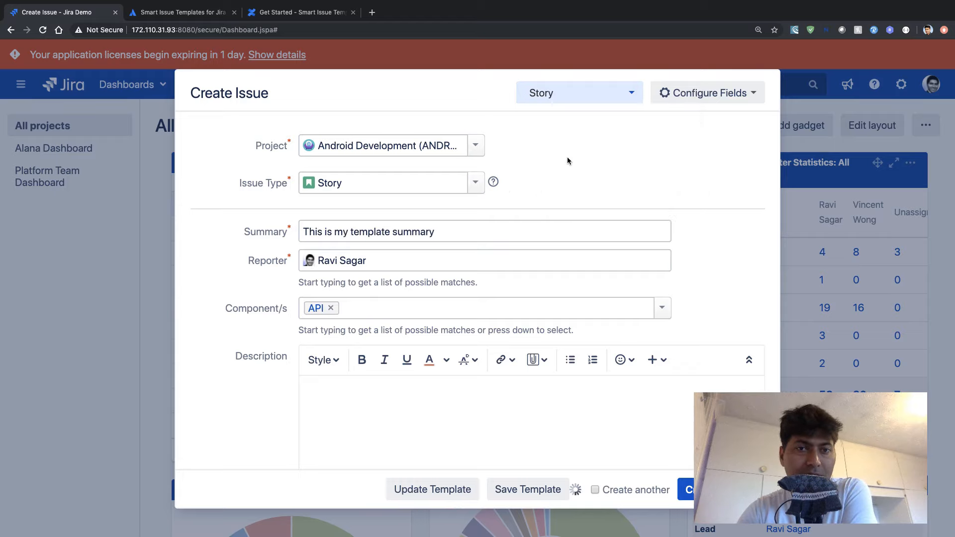
{"action": "scroll", "coordinate": [397, 265], "scroll_direction": "down", "scroll_amount": 10}
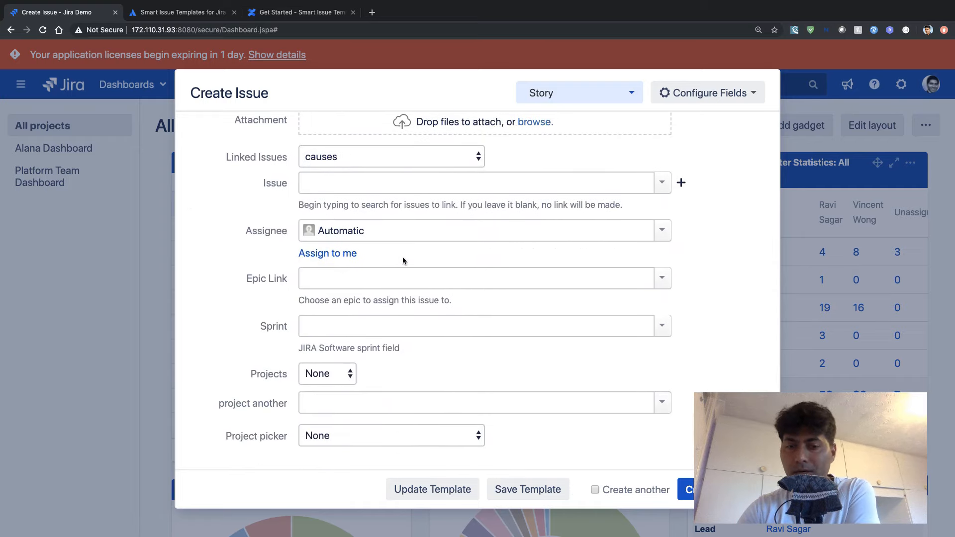
{"action": "scroll", "coordinate": [402, 257], "scroll_direction": "up", "scroll_amount": 10}
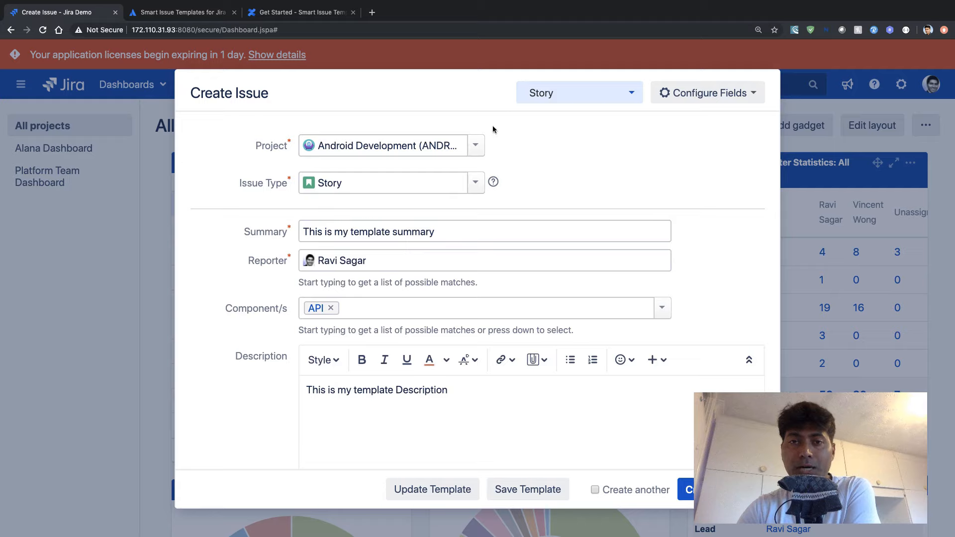
- Apply the Generic Summary and Description template, review the fields, and discard the new issue
{"action": "left_click", "coordinate": [631, 95]}
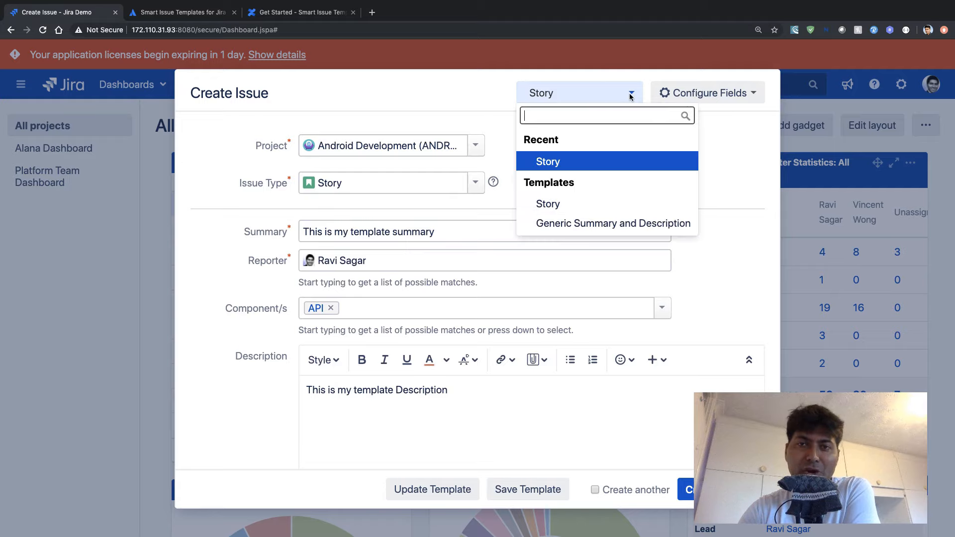
{"action": "left_click", "coordinate": [564, 225]}
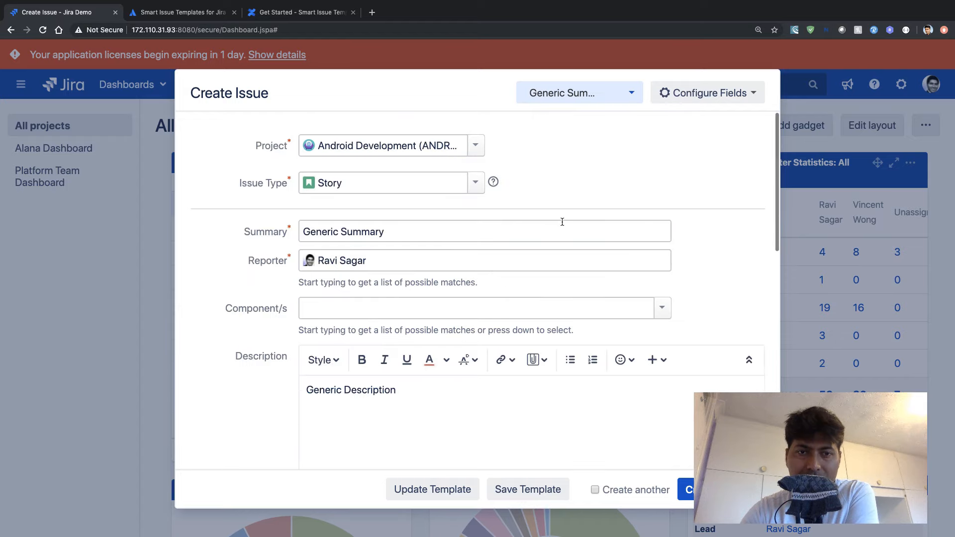
{"action": "scroll", "coordinate": [562, 222], "scroll_direction": "down", "scroll_amount": 2}
{"action": "scroll", "coordinate": [463, 335], "scroll_direction": "down", "scroll_amount": 3}
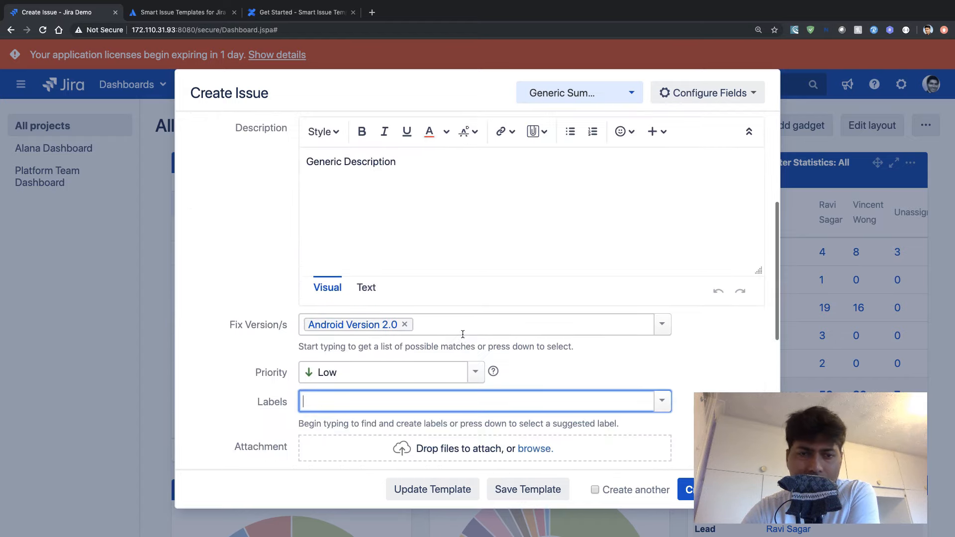
{"action": "scroll", "coordinate": [463, 334], "scroll_direction": "down", "scroll_amount": 3}
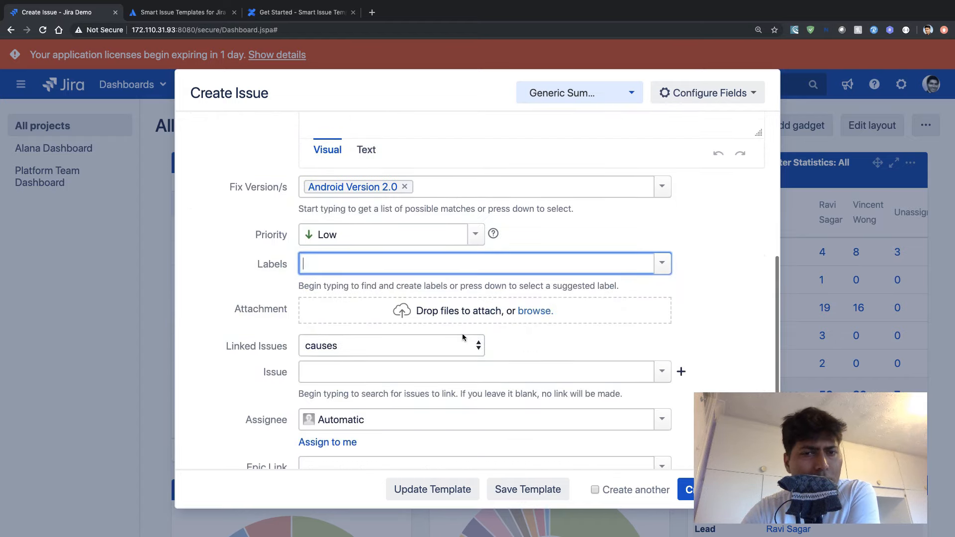
{"action": "left_click", "coordinate": [690, 492]}
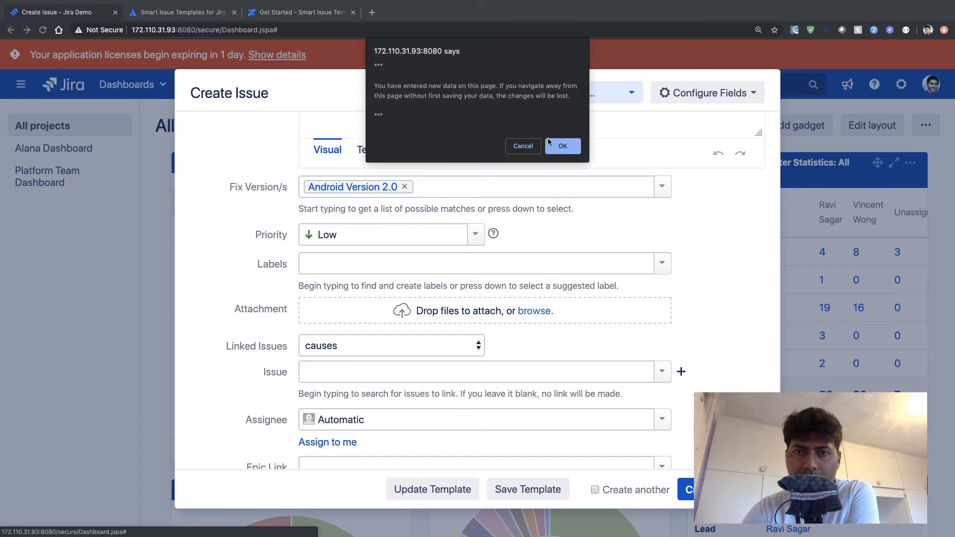
{"action": "left_click", "coordinate": [552, 145]}
- Start another Android Development story and review its fields before any template is applied
{"action": "left_click", "coordinate": [583, 84]}
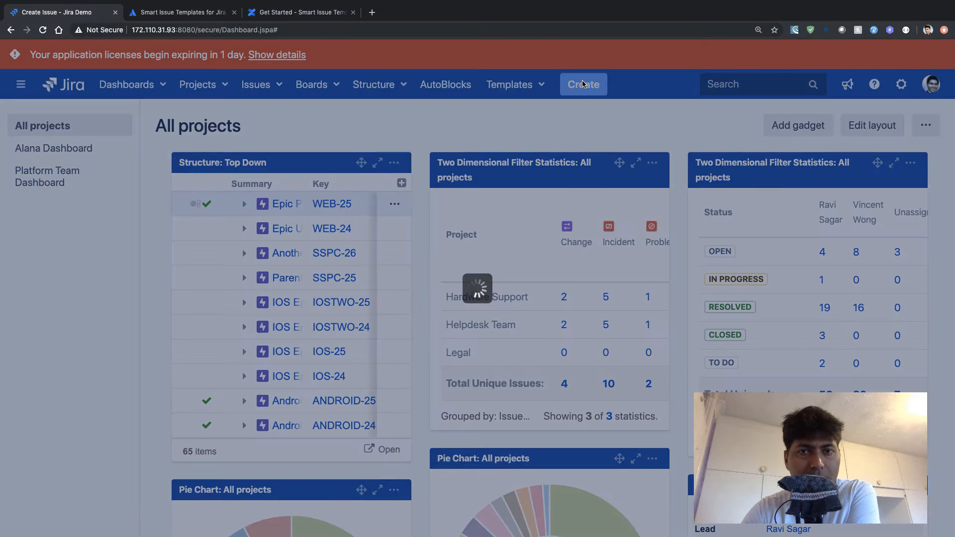
{"action": "scroll", "coordinate": [447, 280], "scroll_direction": "down", "scroll_amount": 10}
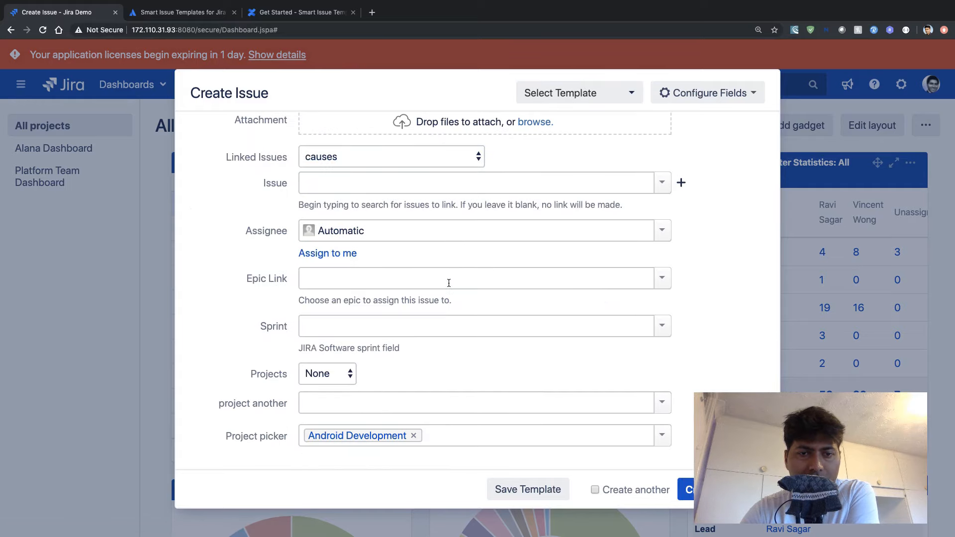
{"action": "scroll", "coordinate": [448, 282], "scroll_direction": "up", "scroll_amount": 10}
{"action": "scroll", "coordinate": [451, 276], "scroll_direction": "down", "scroll_amount": 6}
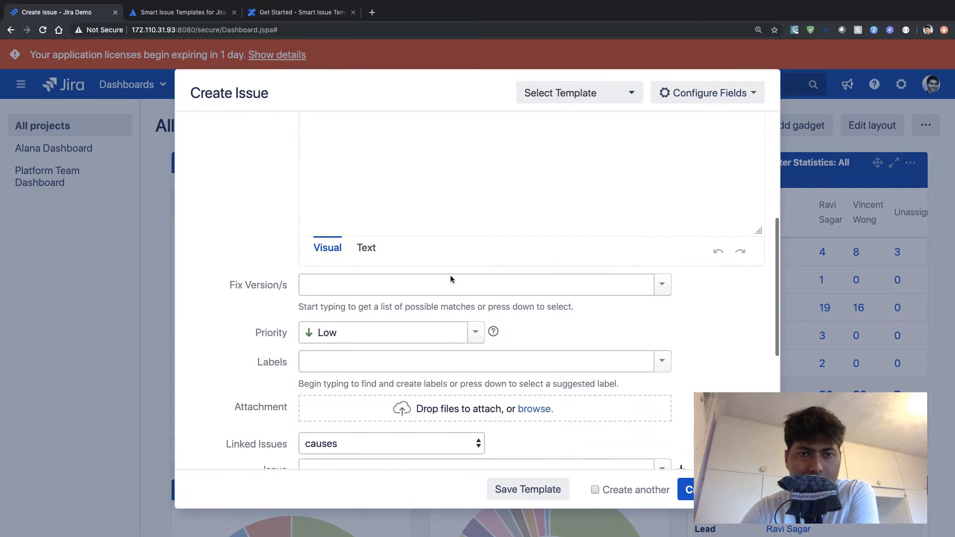
{"action": "scroll", "coordinate": [451, 276], "scroll_direction": "down", "scroll_amount": 2}
{"action": "scroll", "coordinate": [450, 276], "scroll_direction": "up", "scroll_amount": 10}
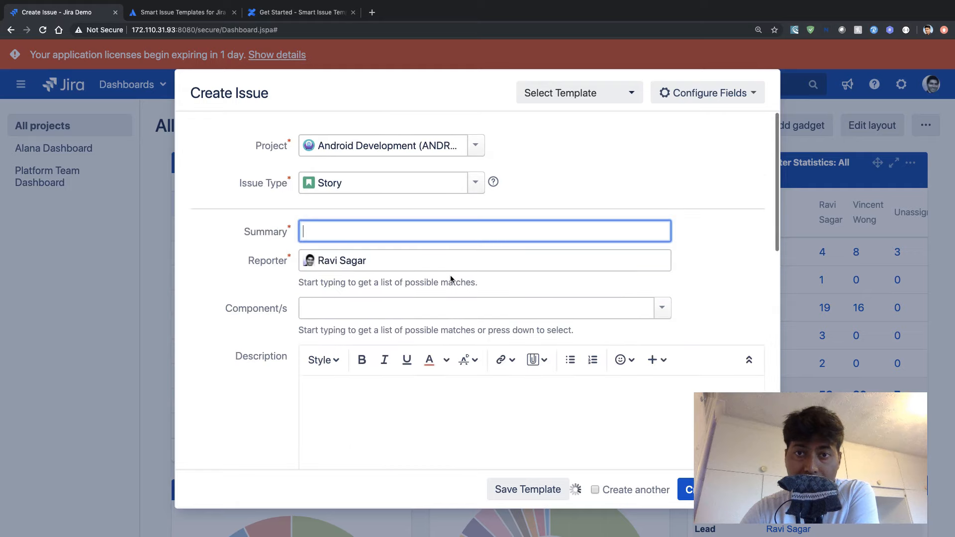
- Apply the Generic Summary and Description template to the blank story and check which fields it fills
{"action": "left_click", "coordinate": [613, 98]}
{"action": "left_click", "coordinate": [572, 162]}
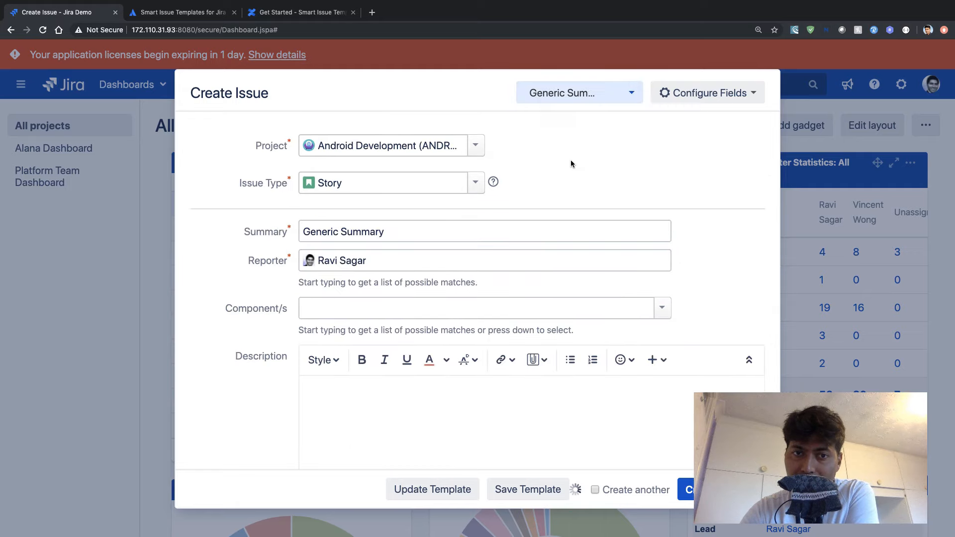
{"action": "scroll", "coordinate": [480, 342], "scroll_direction": "down", "scroll_amount": 8}
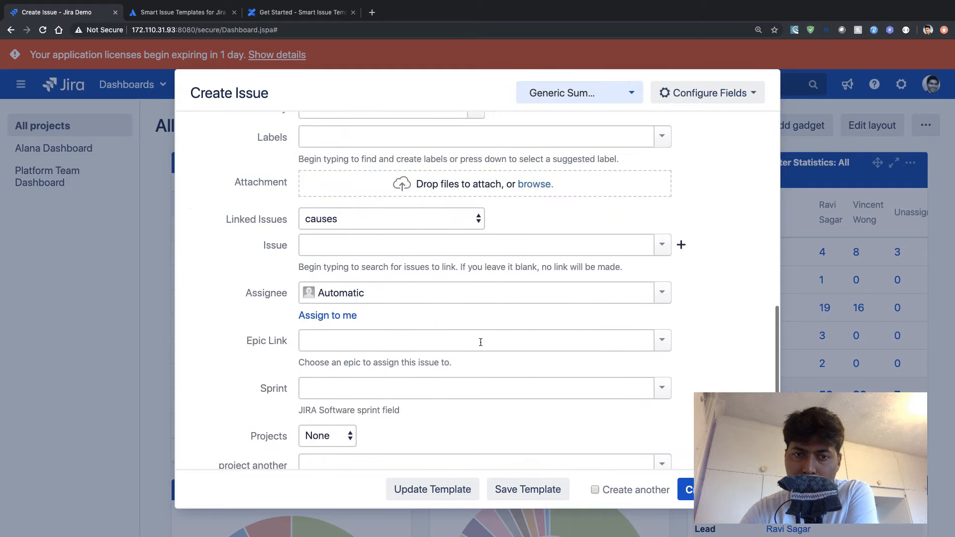
{"action": "scroll", "coordinate": [480, 341], "scroll_direction": "up", "scroll_amount": 5}
{"action": "scroll", "coordinate": [479, 341], "scroll_direction": "up", "scroll_amount": 10}
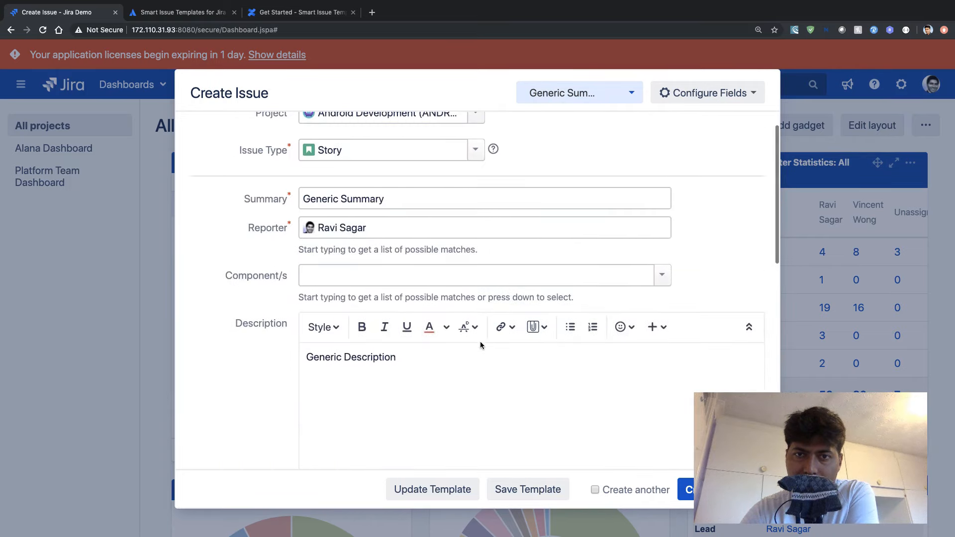
- Replace the applied template with Story and check the fix version, priority and labels it sets
{"action": "left_click", "coordinate": [630, 94]}
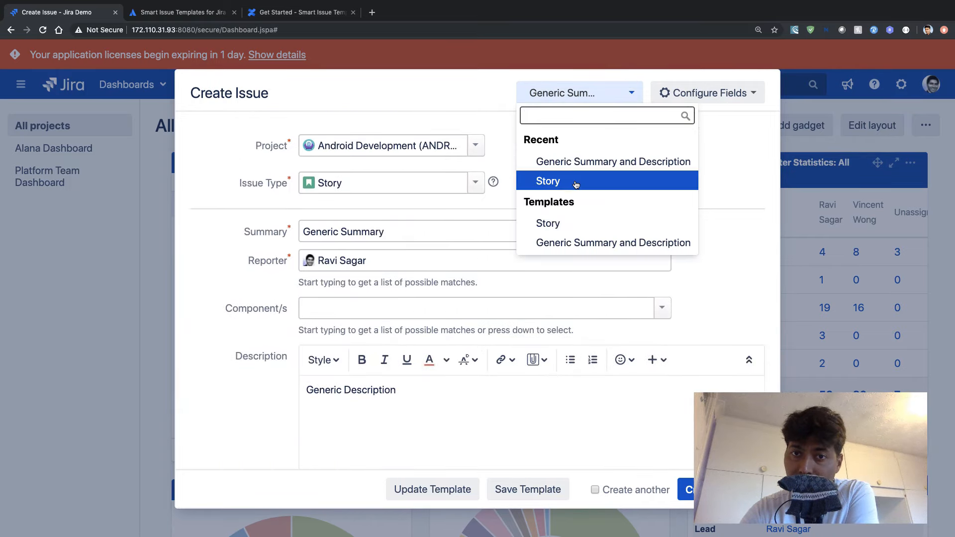
{"action": "left_click", "coordinate": [575, 181]}
{"action": "scroll", "coordinate": [238, 360], "scroll_direction": "down", "scroll_amount": 5}
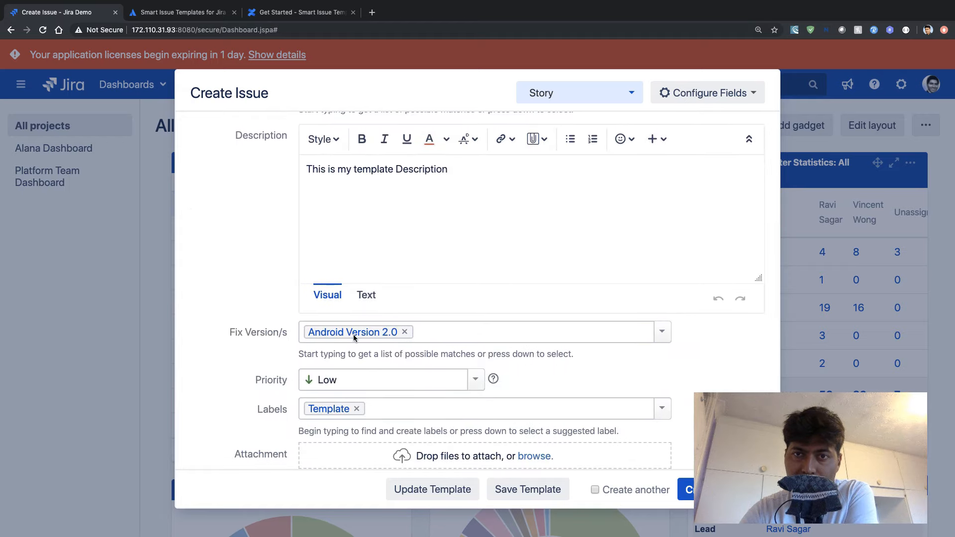
- Switch the story back to the Generic Summary and Description template and review all its fields
{"action": "left_click", "coordinate": [632, 100]}
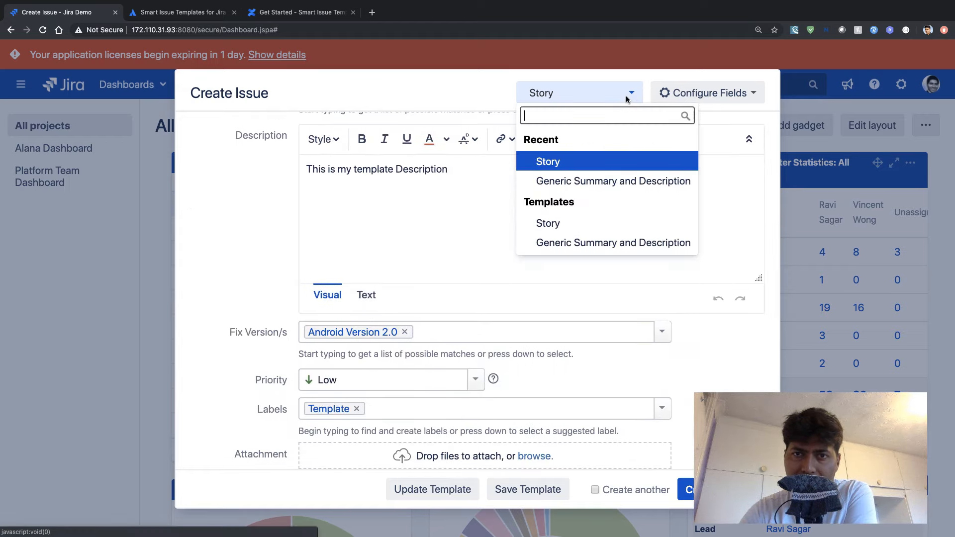
{"action": "left_click", "coordinate": [592, 182]}
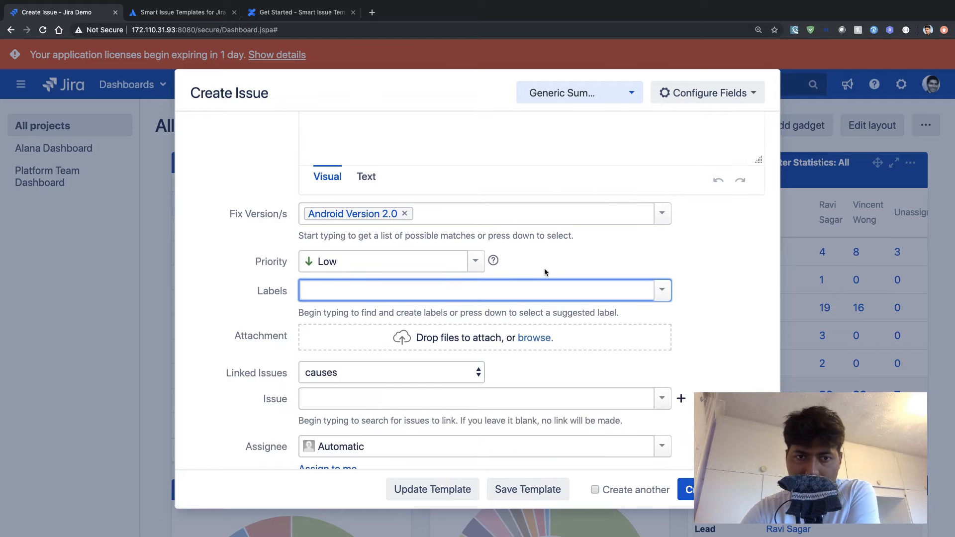
{"action": "scroll", "coordinate": [546, 272], "scroll_direction": "down", "scroll_amount": 2}
{"action": "scroll", "coordinate": [546, 271], "scroll_direction": "up", "scroll_amount": 8}
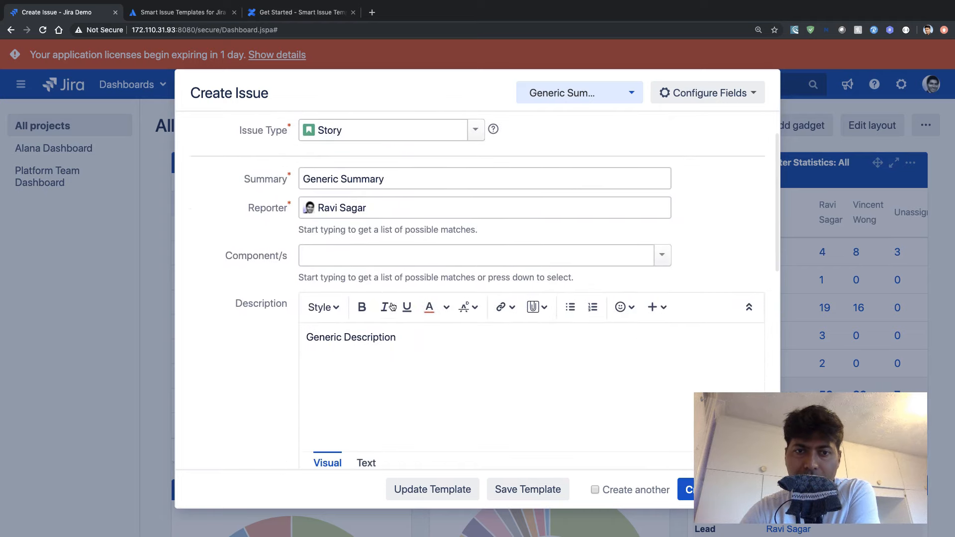
{"action": "scroll", "coordinate": [403, 348], "scroll_direction": "down", "scroll_amount": 5}
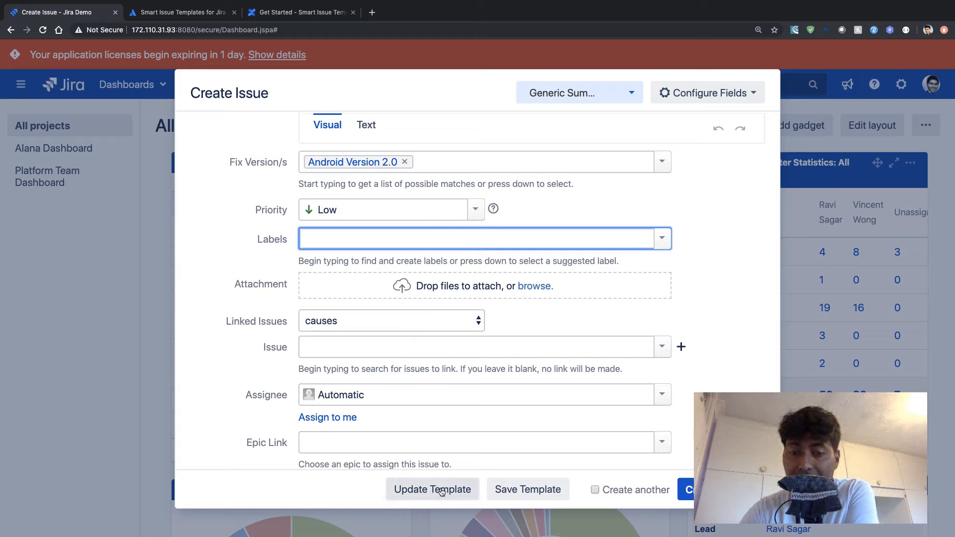
- View the form for saving the issue as a template, cancel it, and create the issue
{"action": "left_click", "coordinate": [522, 490]}
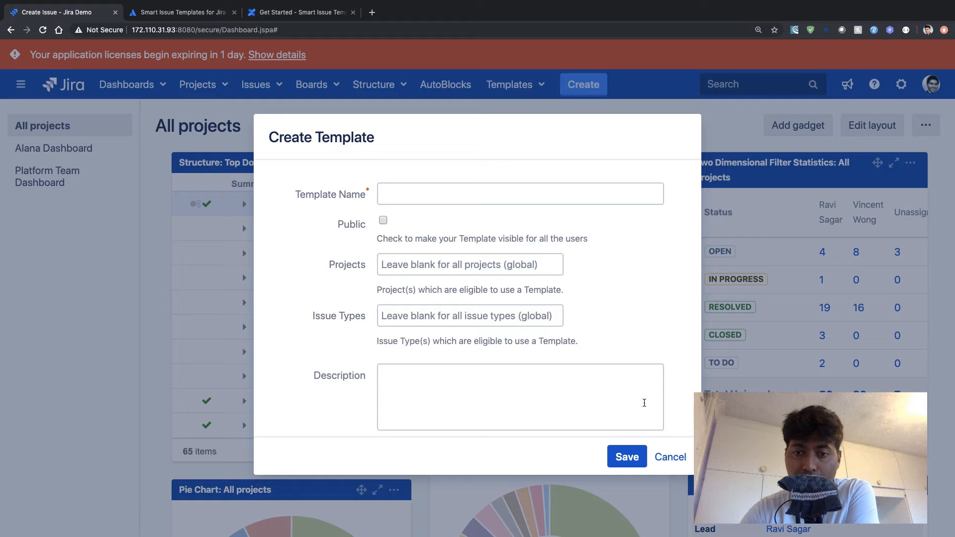
{"action": "left_click", "coordinate": [670, 458]}
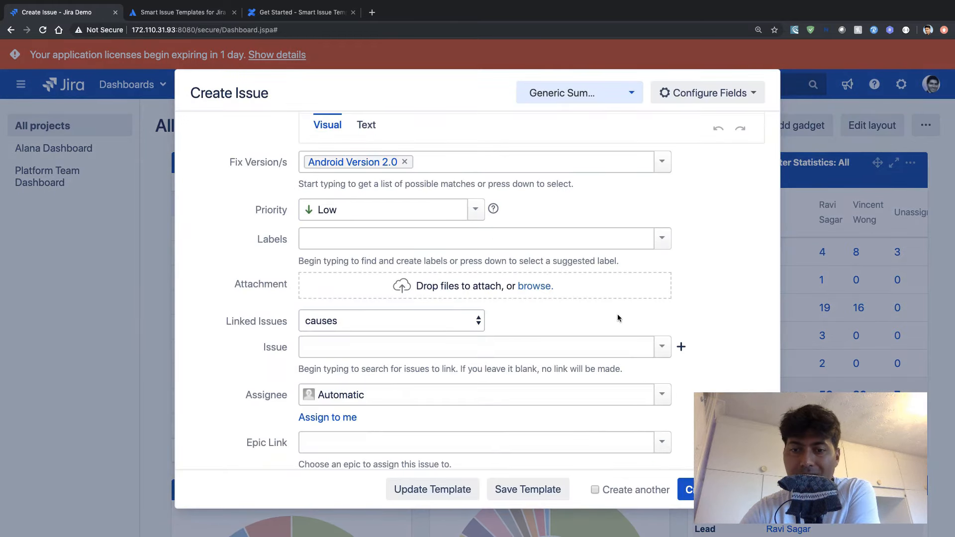
{"action": "left_click", "coordinate": [687, 490]}
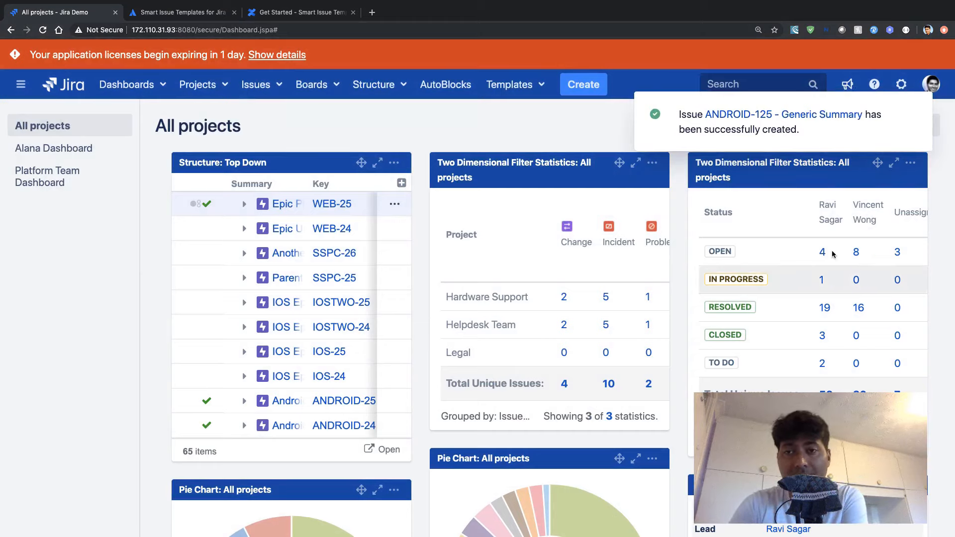
- Open the newly created Generic Summary issue and view the server pricing of Smart Issue Templates for Jira on the Atlassian Marketplace
{"action": "left_click", "coordinate": [768, 116]}
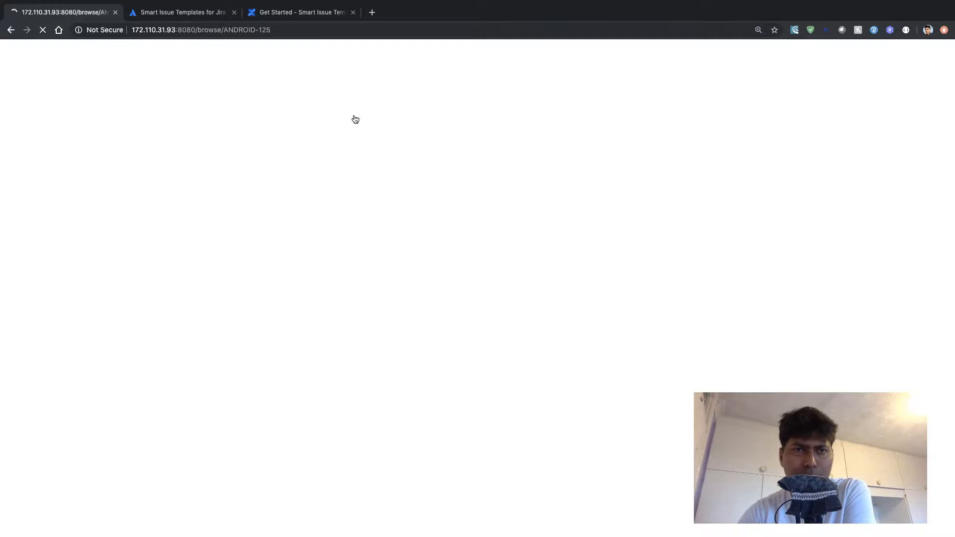
{"action": "left_click", "coordinate": [182, 14]}
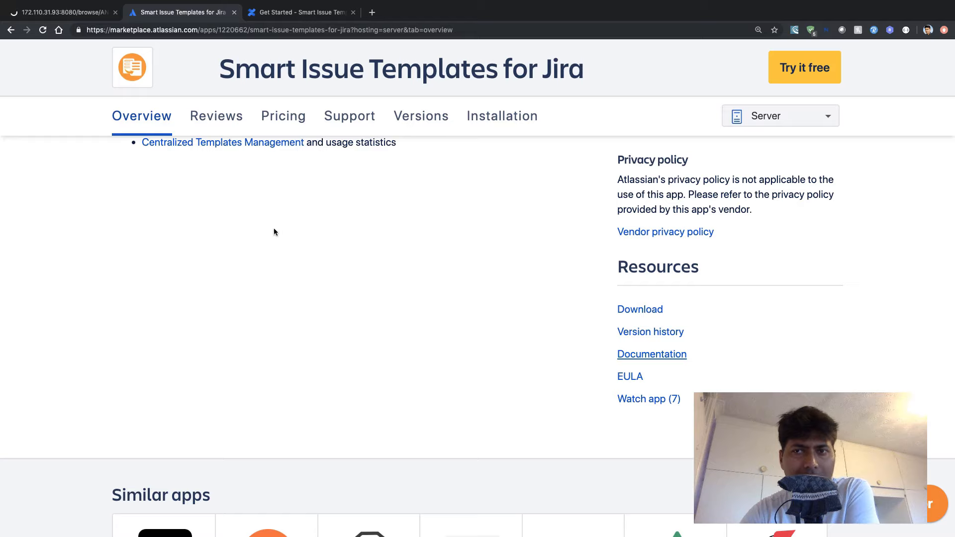
{"action": "scroll", "coordinate": [294, 349], "scroll_direction": "up", "scroll_amount": 15}
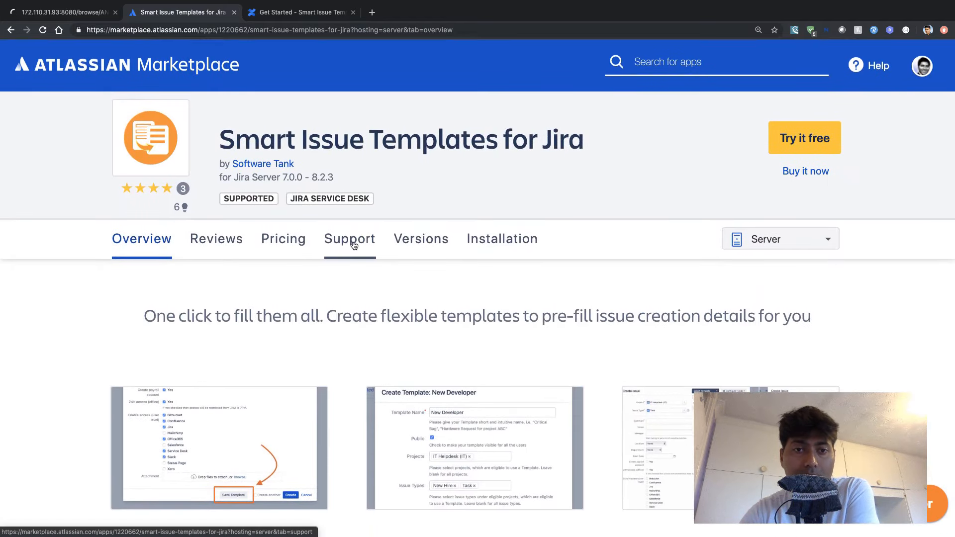
{"action": "left_click", "coordinate": [284, 239]}
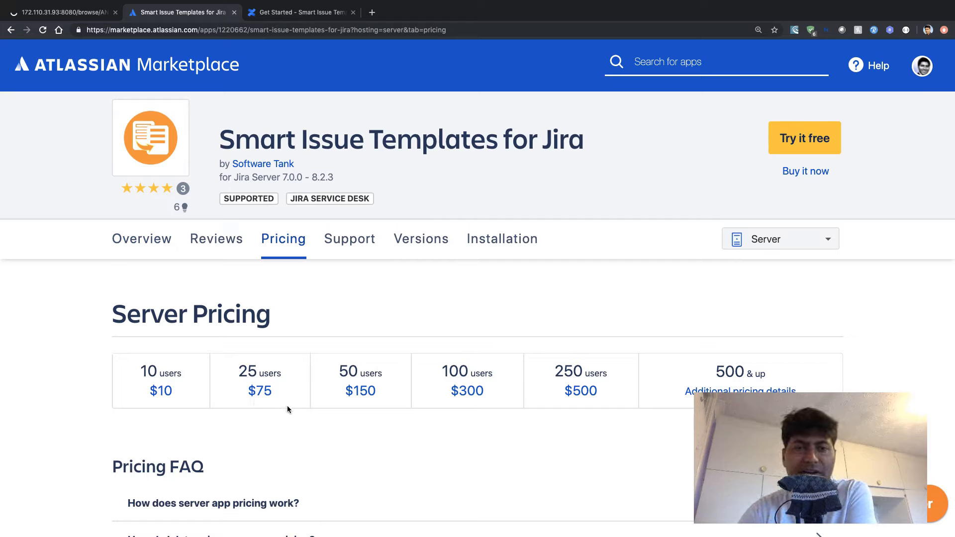
- Return to the Generic Summary issue in Jira and review its details and description
{"action": "left_click", "coordinate": [55, 12]}
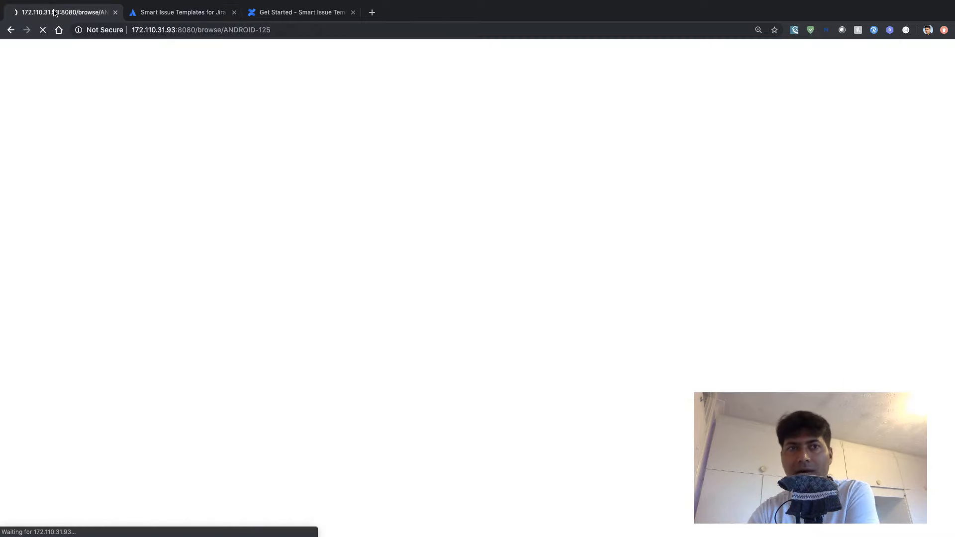
{"action": "left_click", "coordinate": [157, 15]}
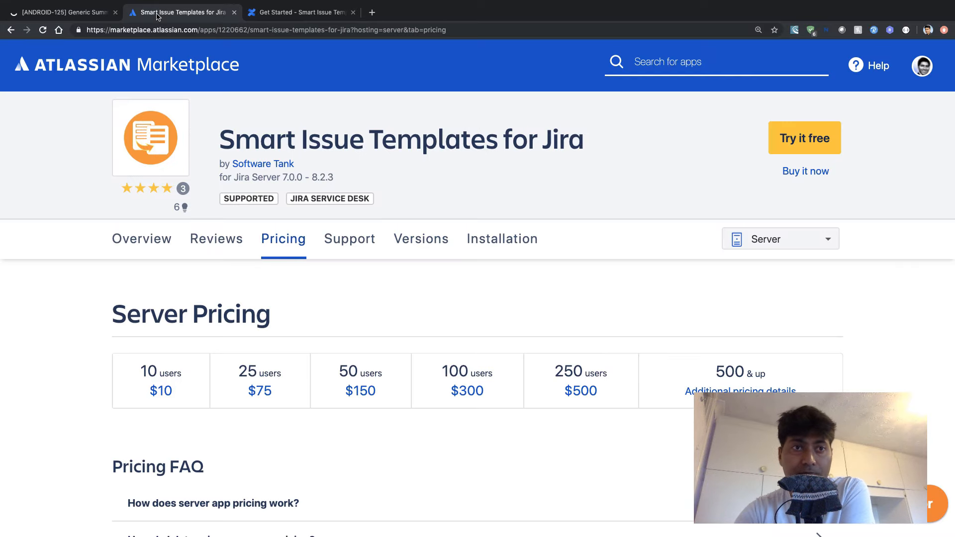
{"action": "left_click", "coordinate": [43, 12]}
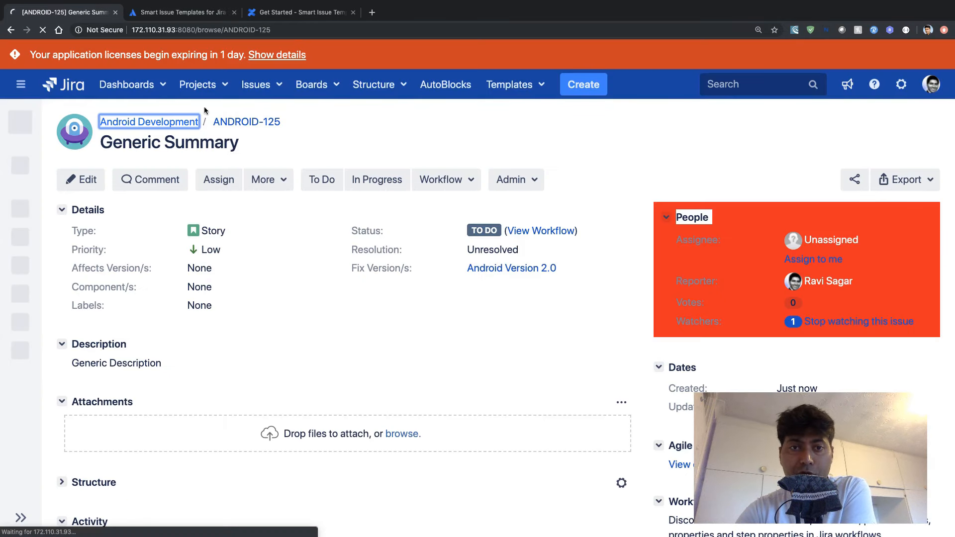
{"action": "left_click", "coordinate": [354, 141]}
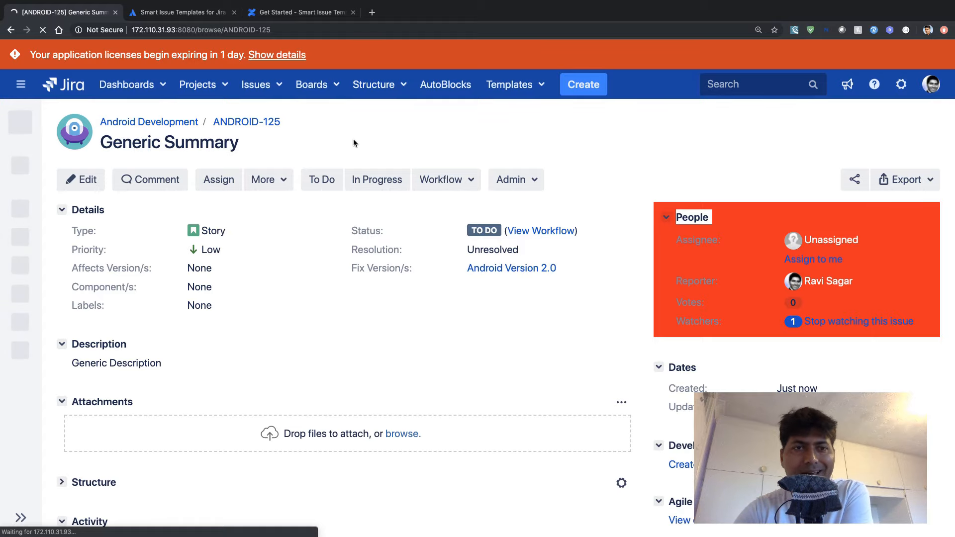
{"action": "scroll", "coordinate": [353, 143], "scroll_direction": "down", "scroll_amount": 3}
{"action": "scroll", "coordinate": [354, 143], "scroll_direction": "up", "scroll_amount": 3}
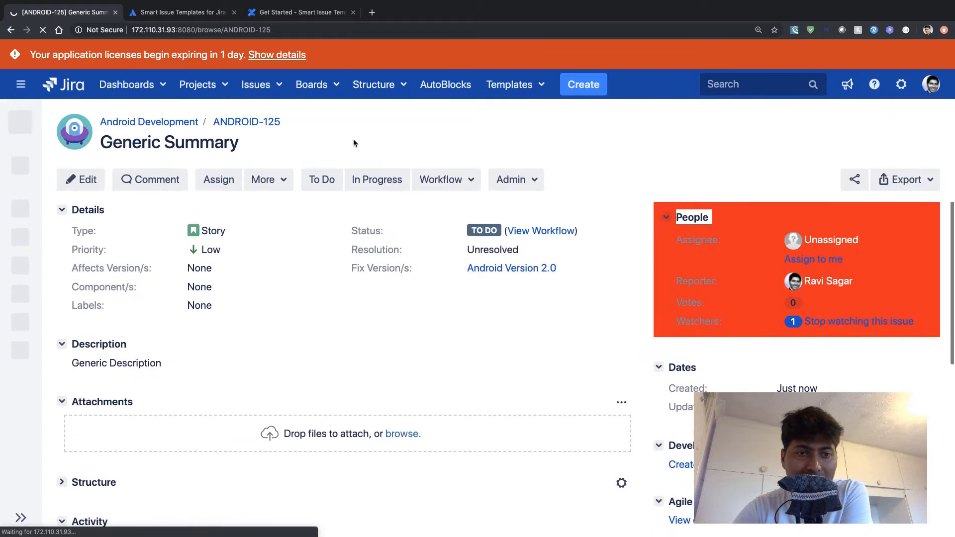
- Create another story in Android Development with its fields pre-filled from the Story template
{"action": "left_click", "coordinate": [596, 86]}
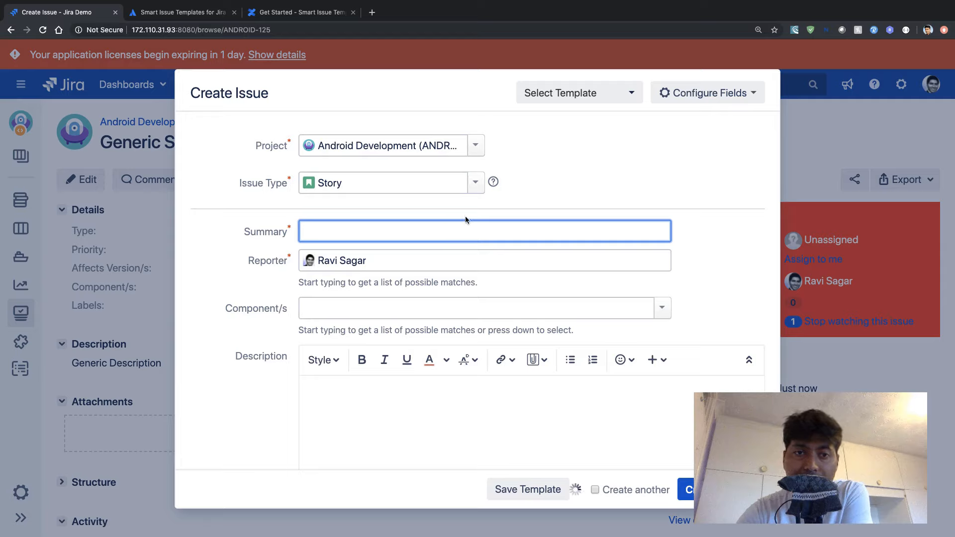
{"action": "left_click", "coordinate": [587, 93]}
{"action": "left_click", "coordinate": [549, 180]}
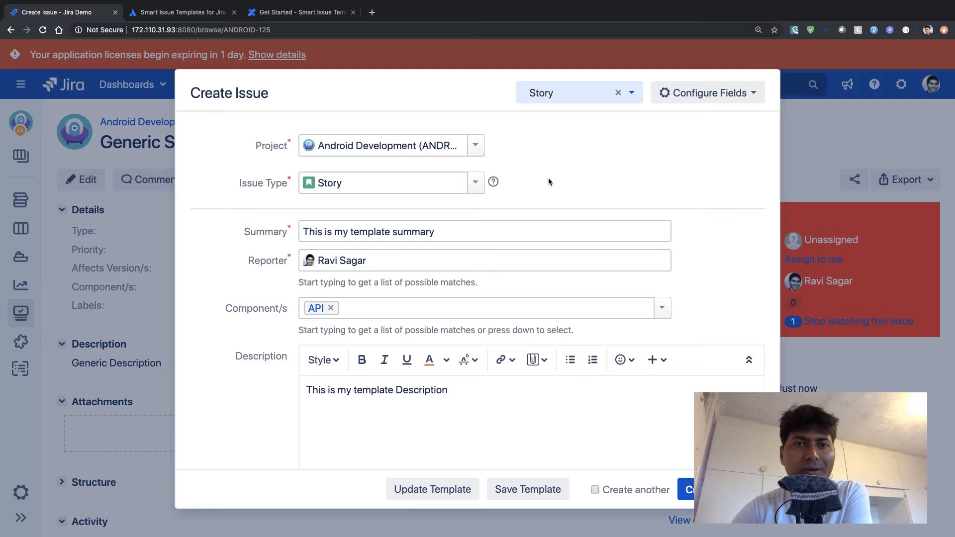
{"action": "scroll", "coordinate": [549, 182], "scroll_direction": "down", "scroll_amount": 10}
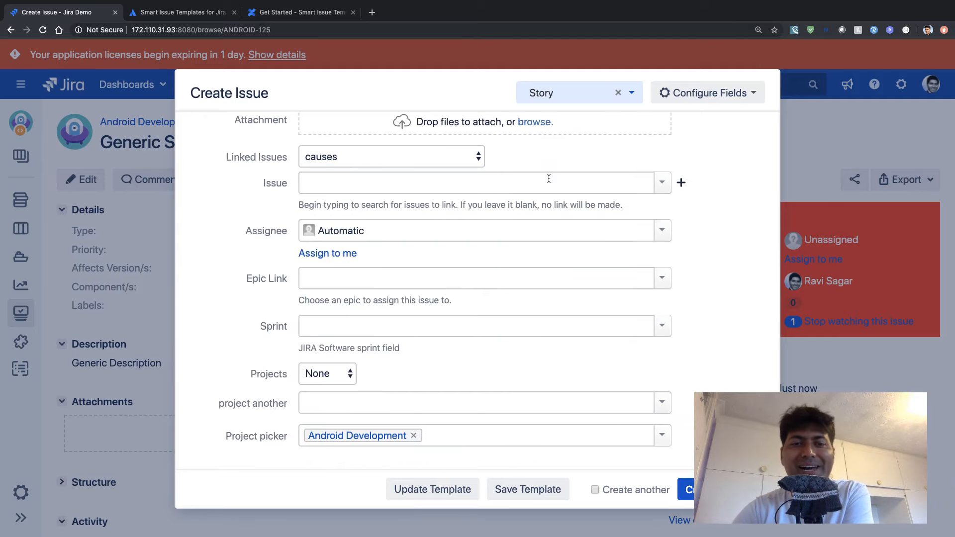
{"action": "left_click", "coordinate": [687, 490]}
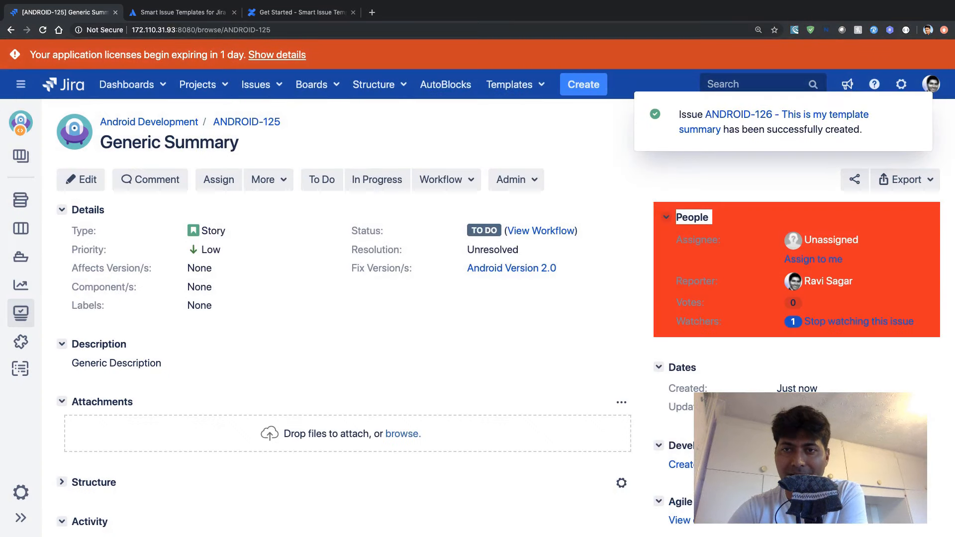
- Open the new "This is my template summary" issue to check its fields, and switch back to the app's Marketplace pricing page
{"action": "left_click", "coordinate": [765, 120]}
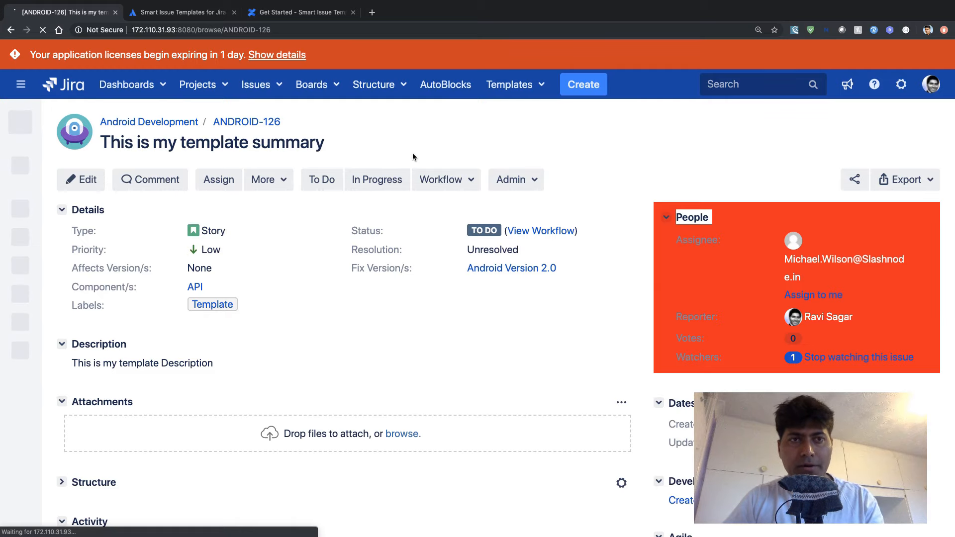
{"action": "left_click", "coordinate": [189, 11]}
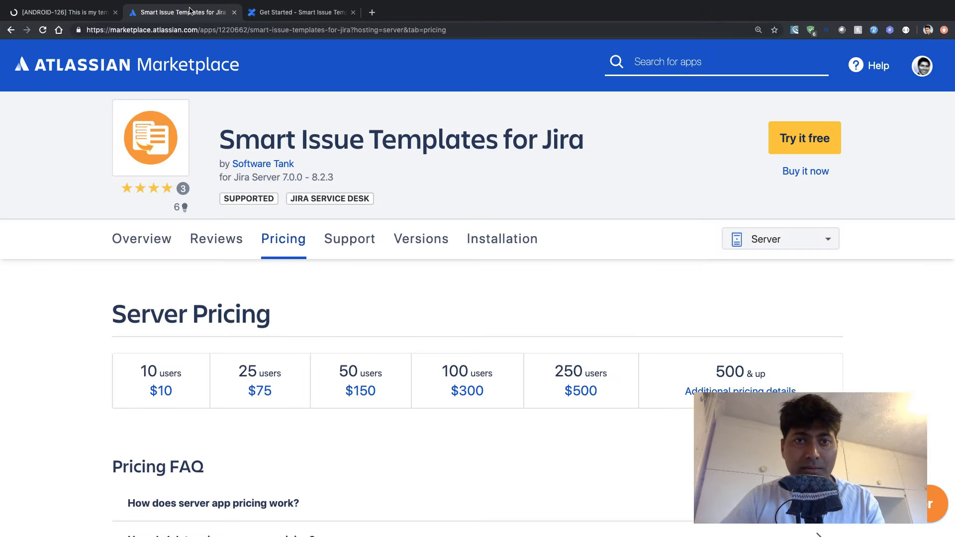